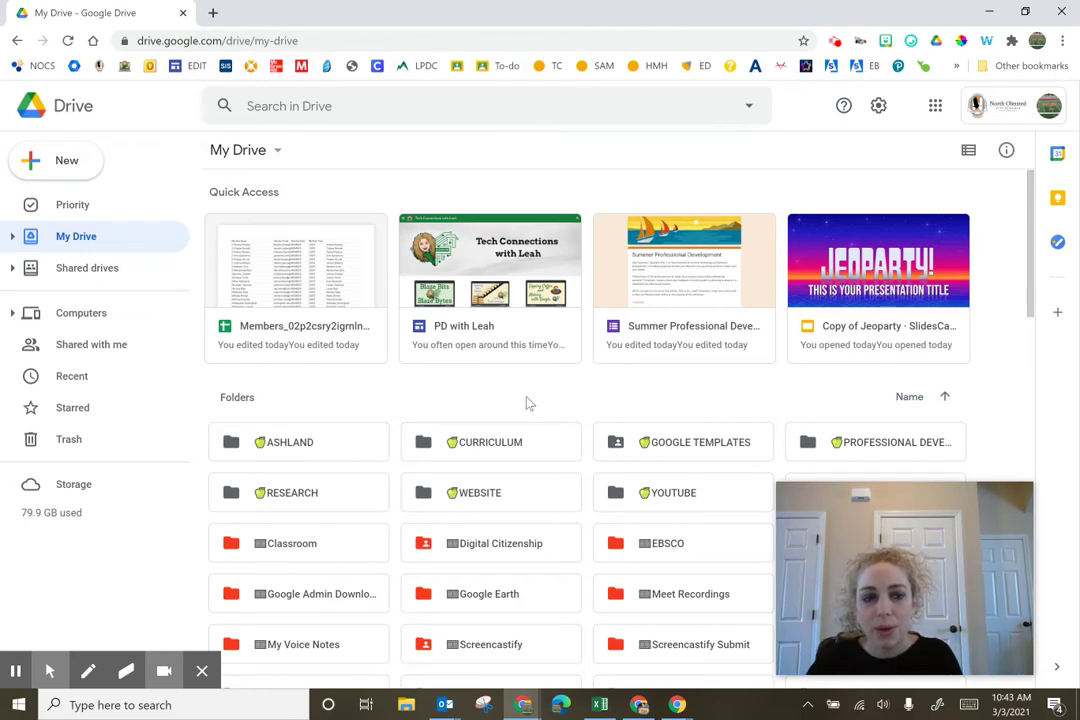
Look through the folders and files stored in My Drive, from the first folders to the file previews
{"action": "scroll", "coordinate": [380, 360], "scroll_direction": "down", "scroll_amount": 1}
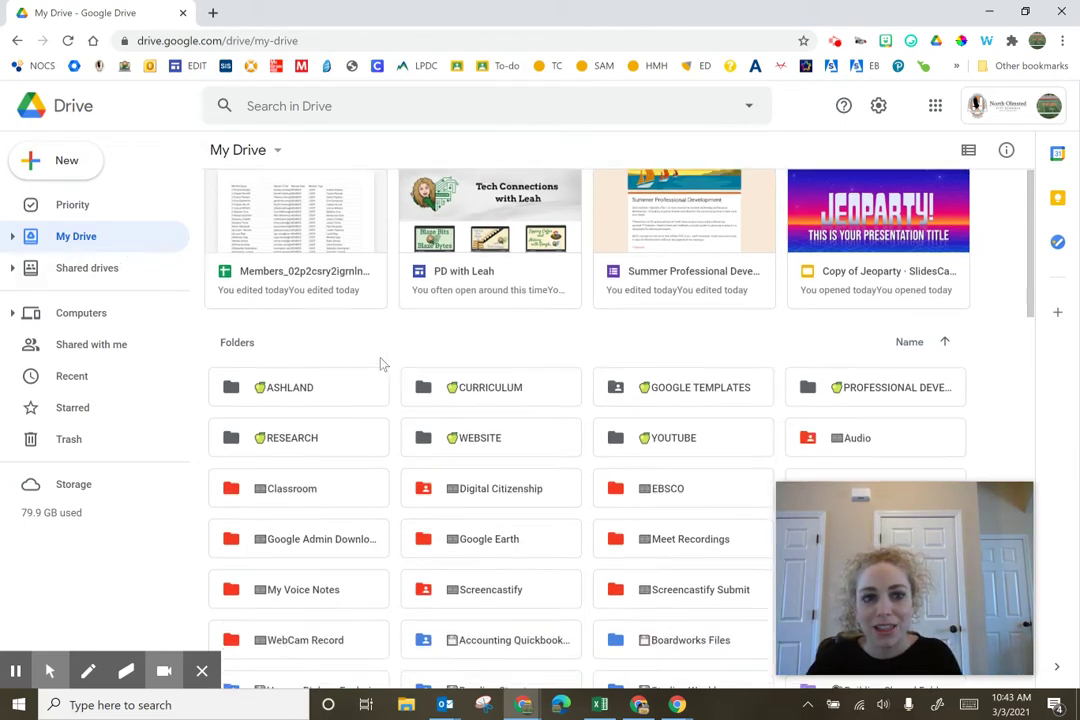
{"action": "scroll", "coordinate": [380, 363], "scroll_direction": "down", "scroll_amount": 8}
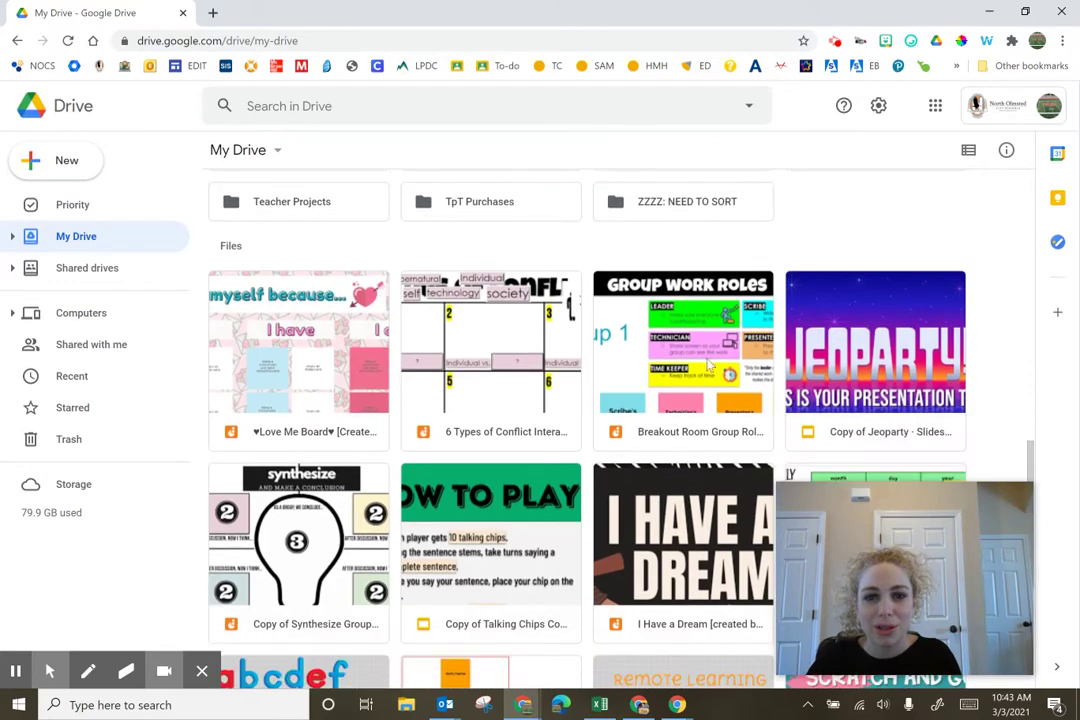
{"action": "scroll", "coordinate": [545, 543], "scroll_direction": "down", "scroll_amount": 6}
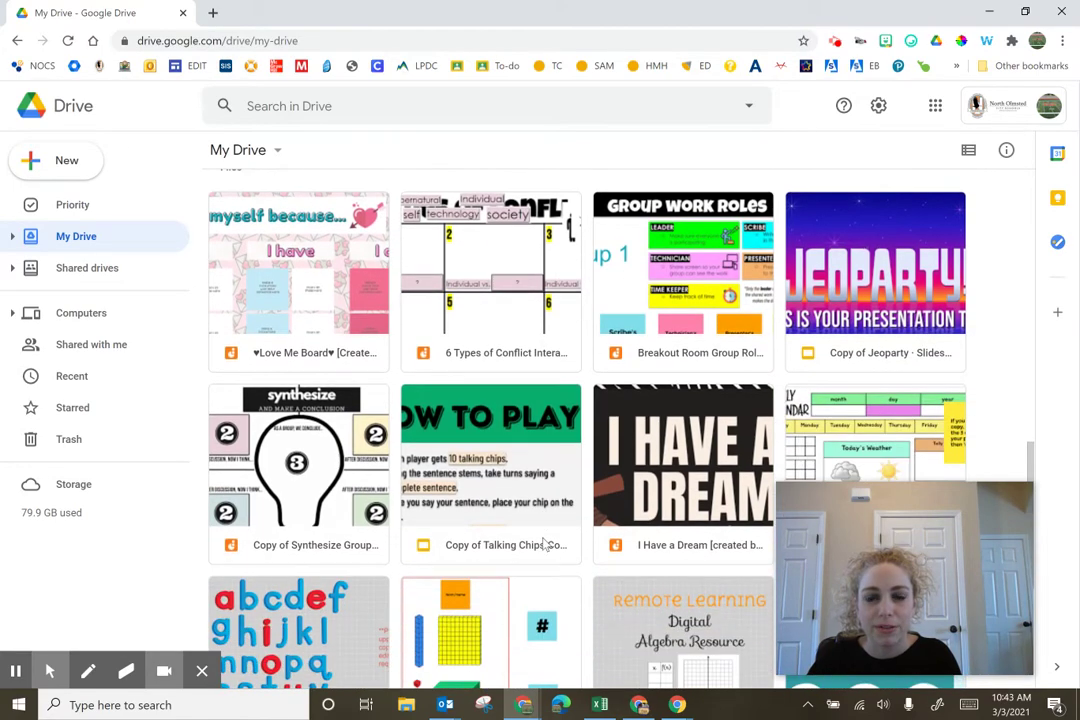
{"action": "scroll", "coordinate": [545, 543], "scroll_direction": "up", "scroll_amount": 9}
{"action": "scroll", "coordinate": [545, 543], "scroll_direction": "up", "scroll_amount": 10}
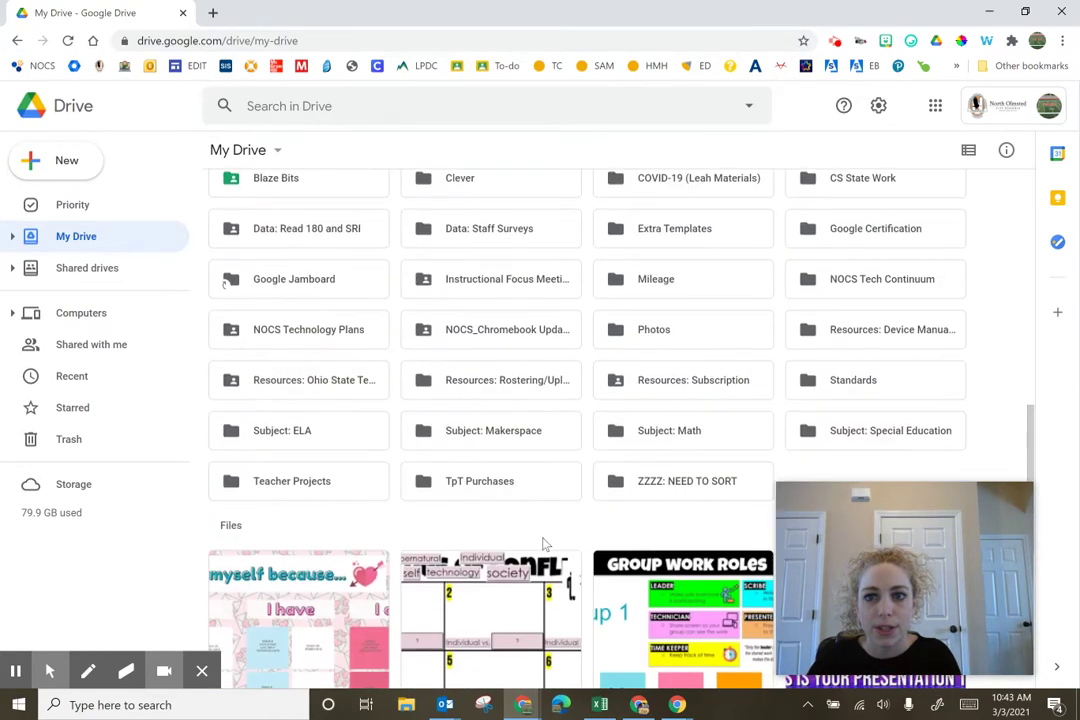
{"action": "scroll", "coordinate": [660, 450], "scroll_direction": "up", "scroll_amount": 3}
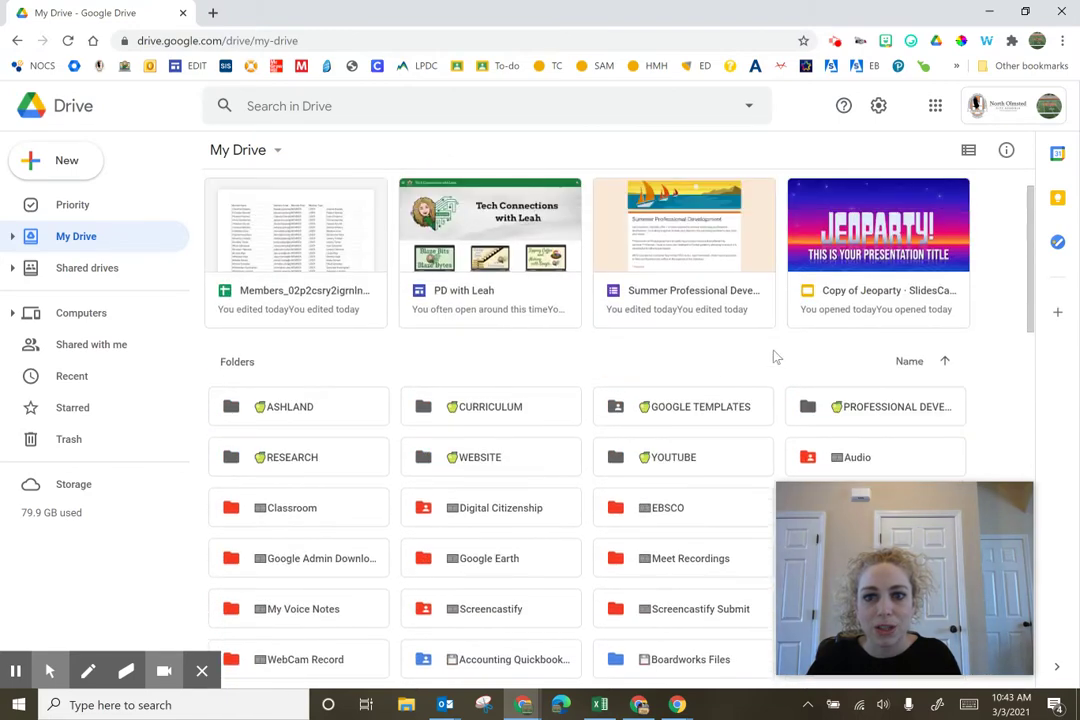
Show My Drive in list layout, look through the folders, and return to grid layout
{"action": "left_click", "coordinate": [968, 150]}
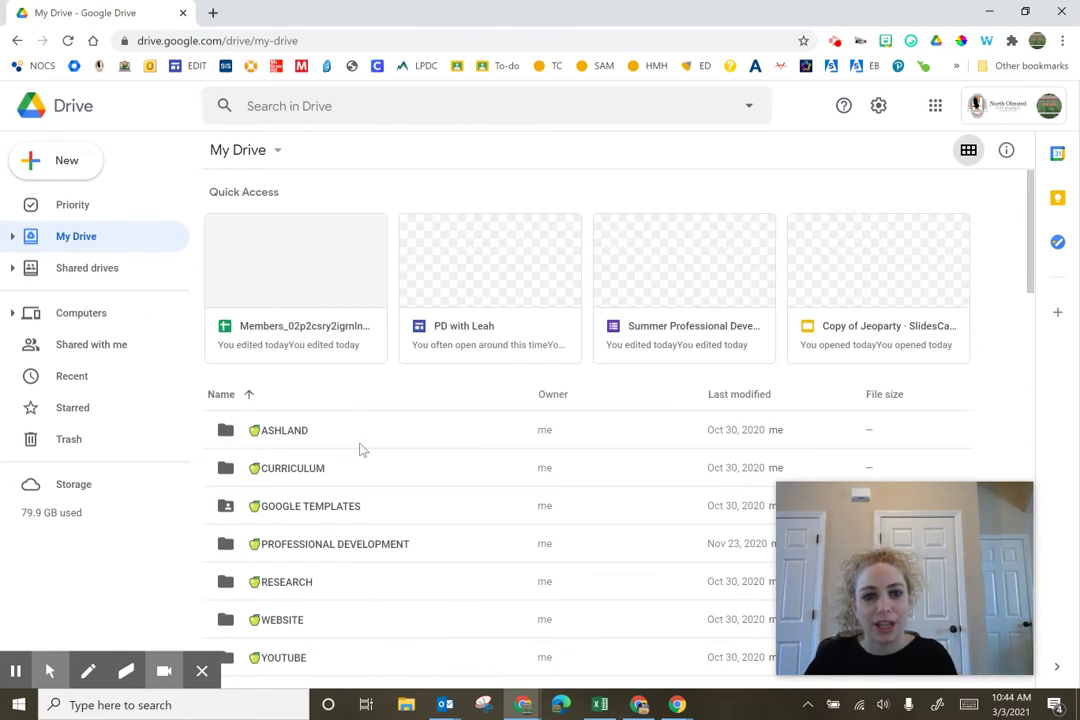
{"action": "scroll", "coordinate": [362, 450], "scroll_direction": "down", "scroll_amount": 20}
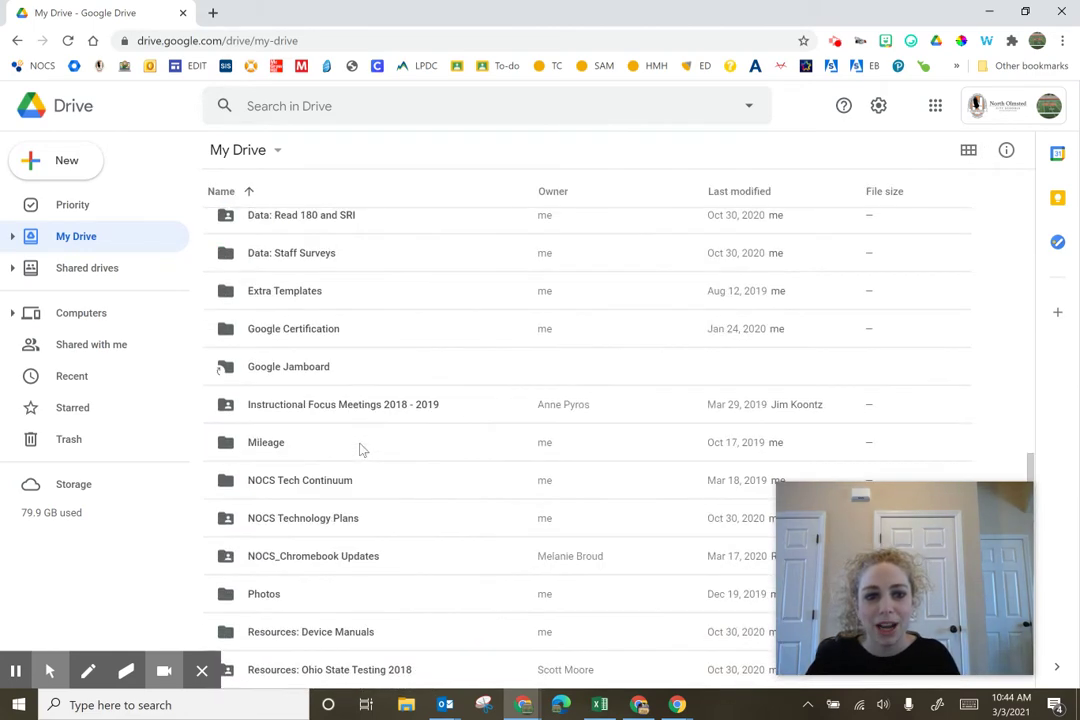
{"action": "scroll", "coordinate": [362, 450], "scroll_direction": "up", "scroll_amount": 20}
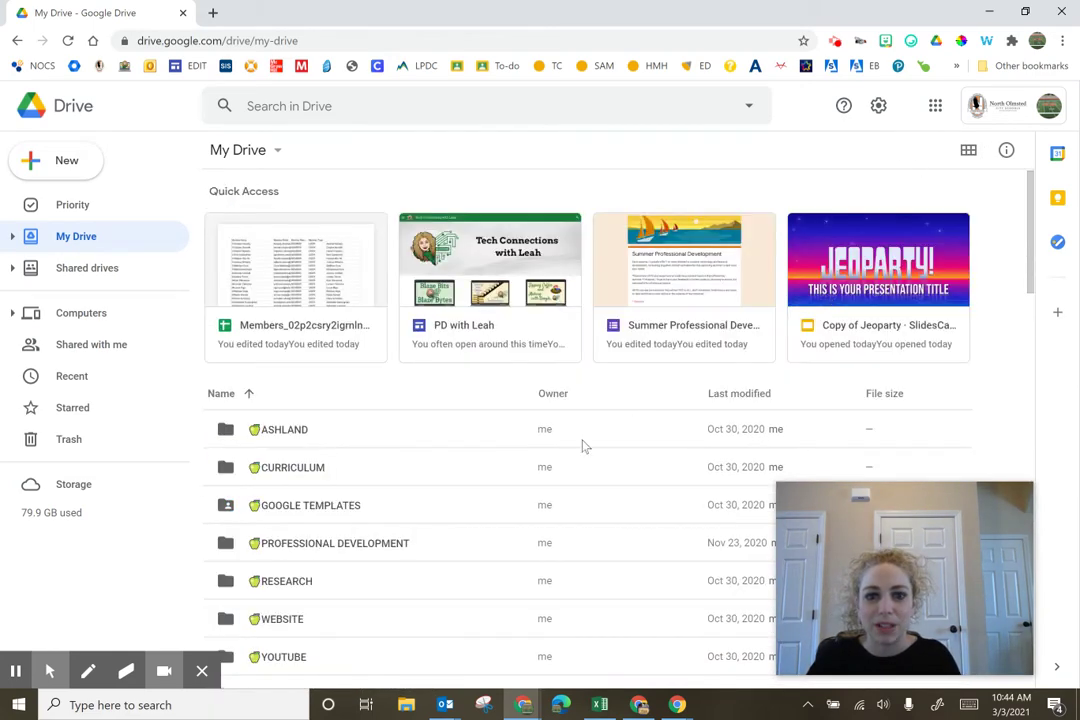
{"action": "scroll", "coordinate": [585, 447], "scroll_direction": "down", "scroll_amount": 5}
{"action": "scroll", "coordinate": [605, 376], "scroll_direction": "up", "scroll_amount": 5}
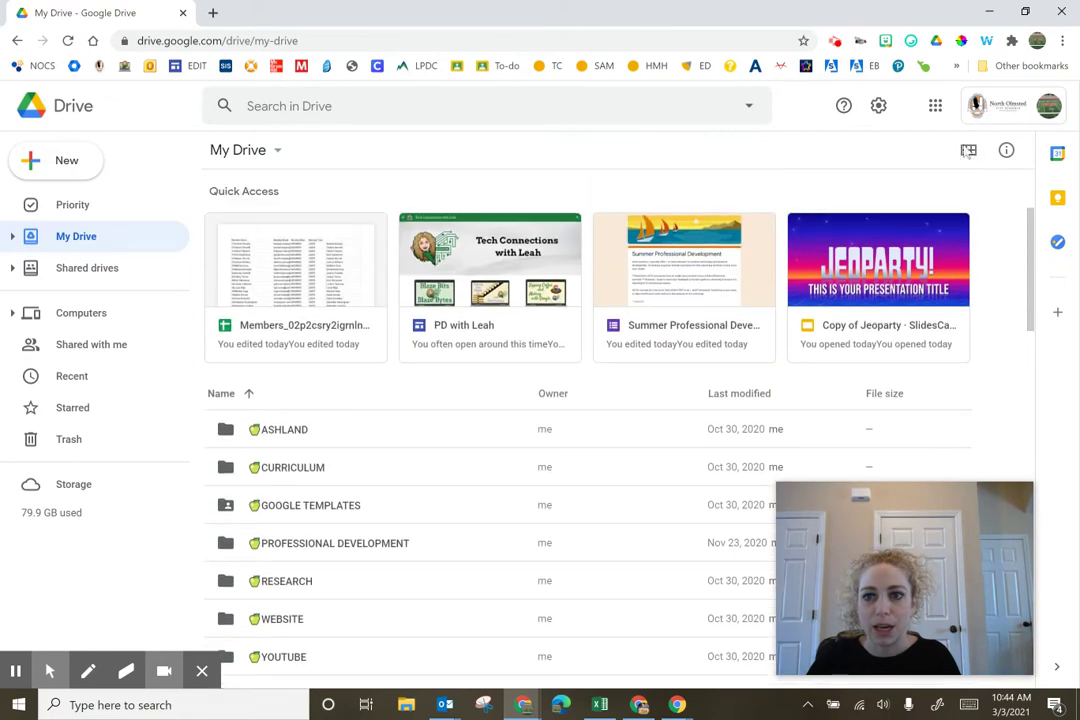
{"action": "left_click", "coordinate": [968, 150]}
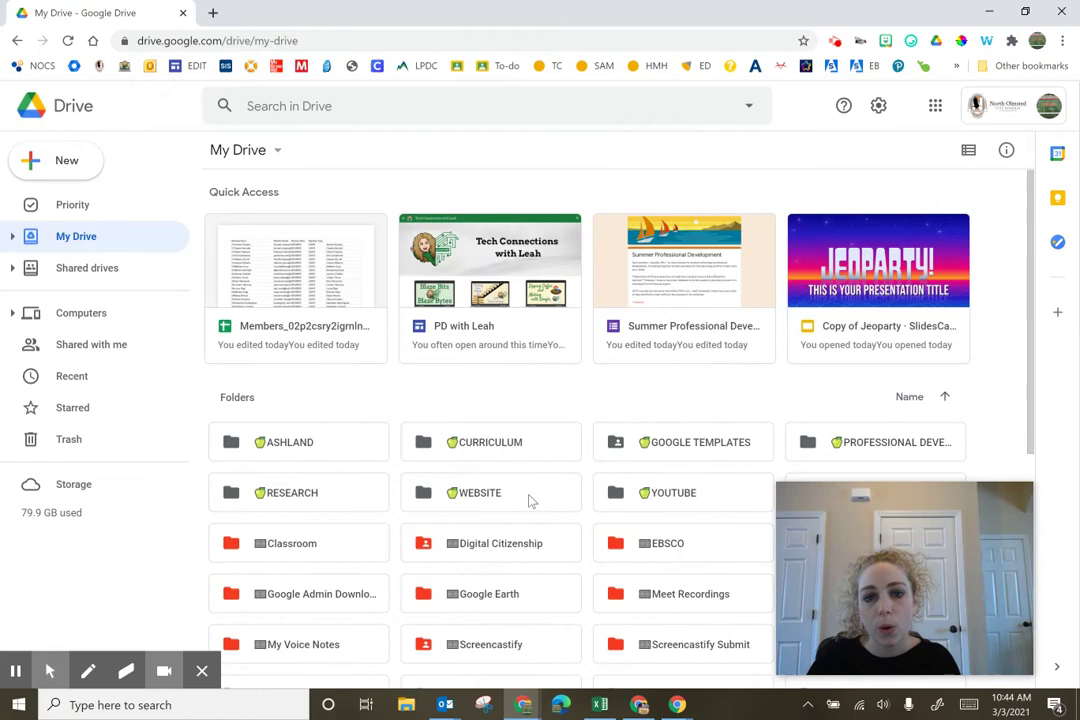
Select the consecutive My Drive files from Love Me Board through Kinder Collection as one range
{"action": "scroll", "coordinate": [530, 500], "scroll_direction": "down", "scroll_amount": 5}
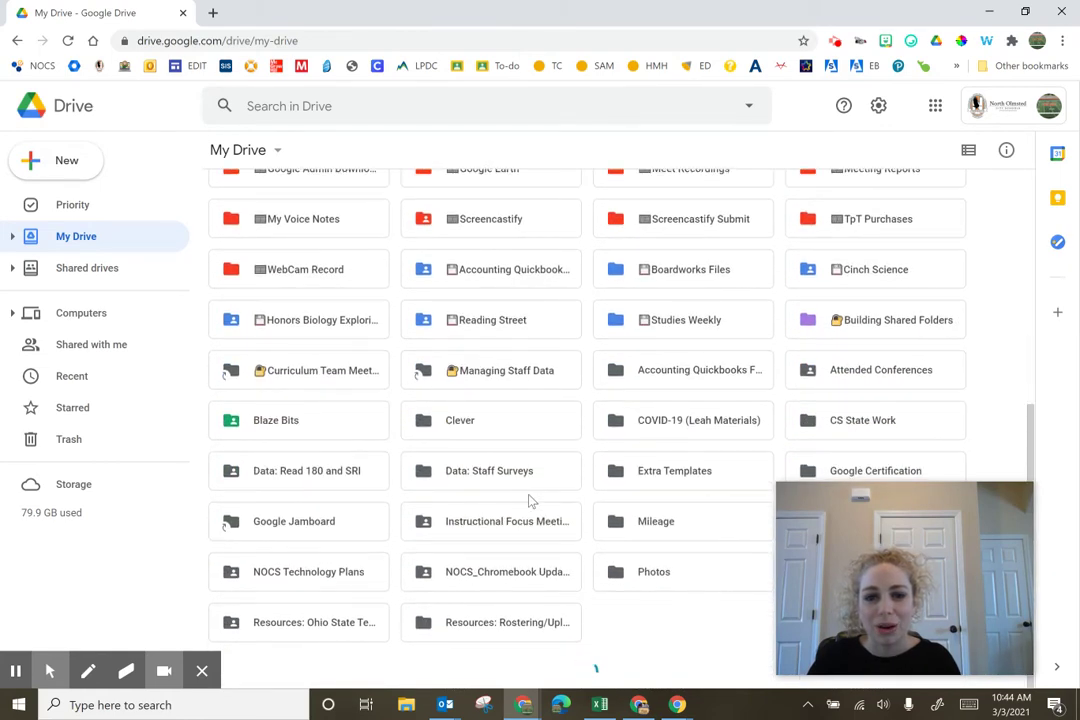
{"action": "scroll", "coordinate": [530, 500], "scroll_direction": "up", "scroll_amount": 5}
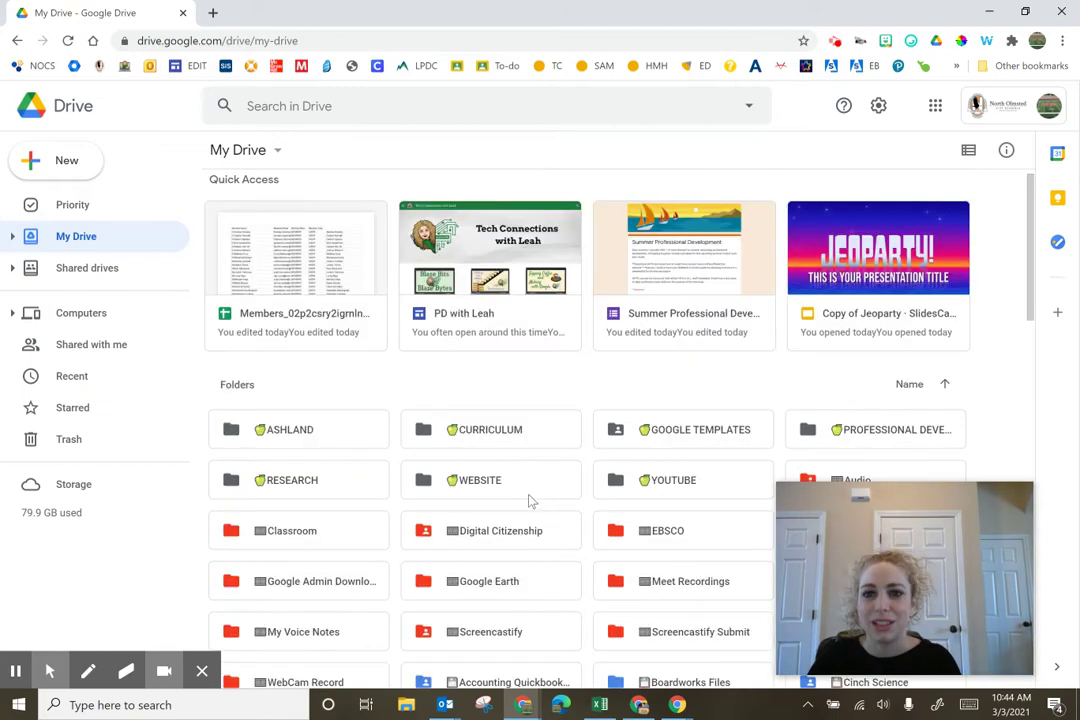
{"action": "scroll", "coordinate": [530, 500], "scroll_direction": "down", "scroll_amount": 2}
{"action": "scroll", "coordinate": [530, 500], "scroll_direction": "down", "scroll_amount": 10}
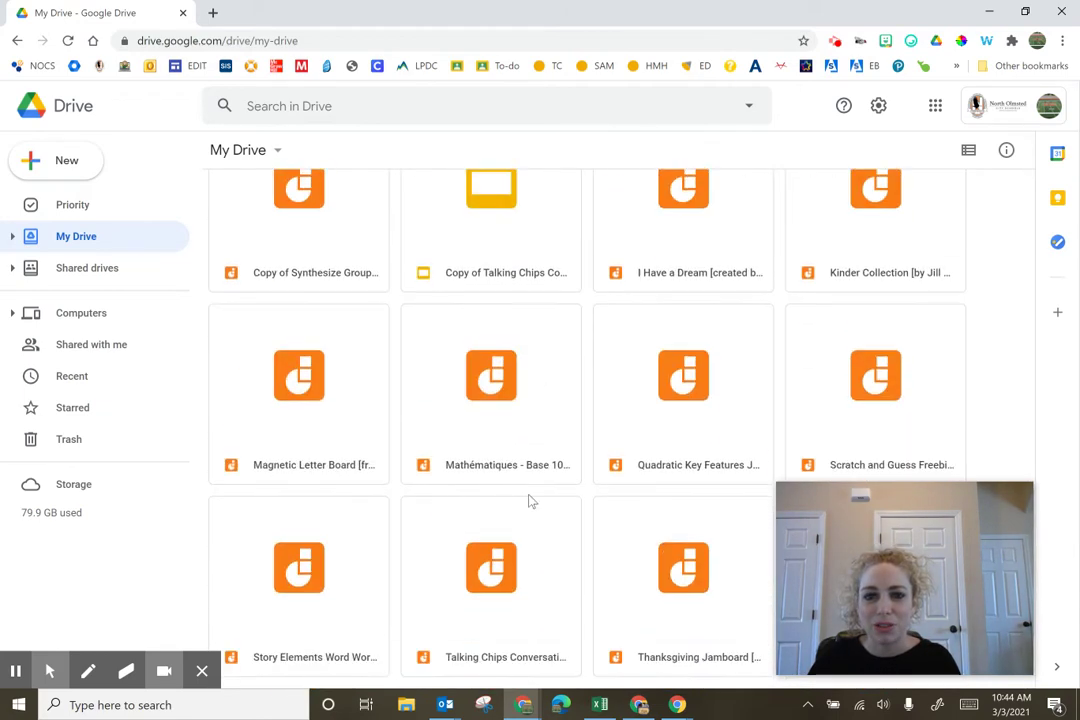
{"action": "scroll", "coordinate": [530, 500], "scroll_direction": "up", "scroll_amount": 4}
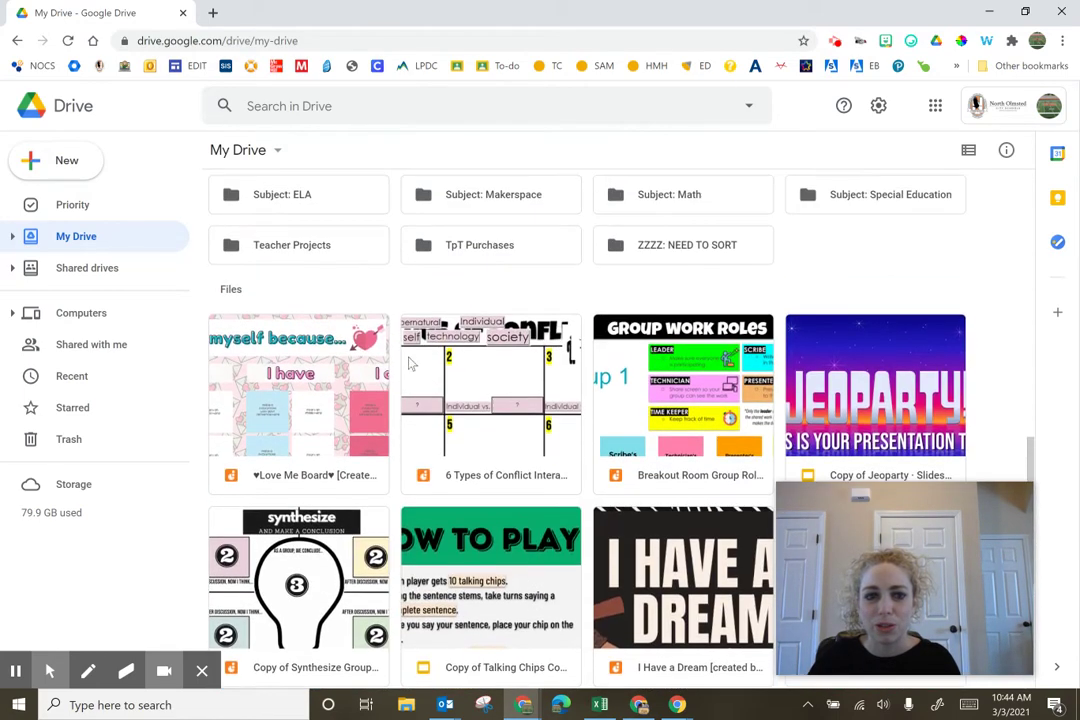
{"action": "left_click", "coordinate": [295, 383]}
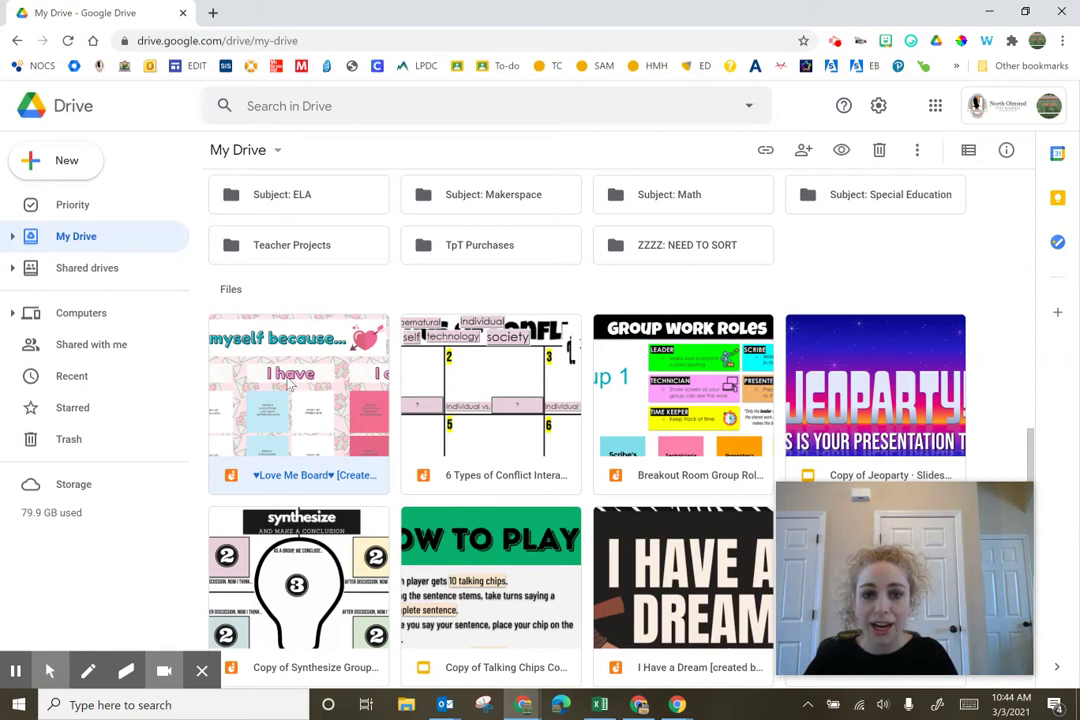
{"action": "scroll", "coordinate": [290, 385], "scroll_direction": "down", "scroll_amount": 2}
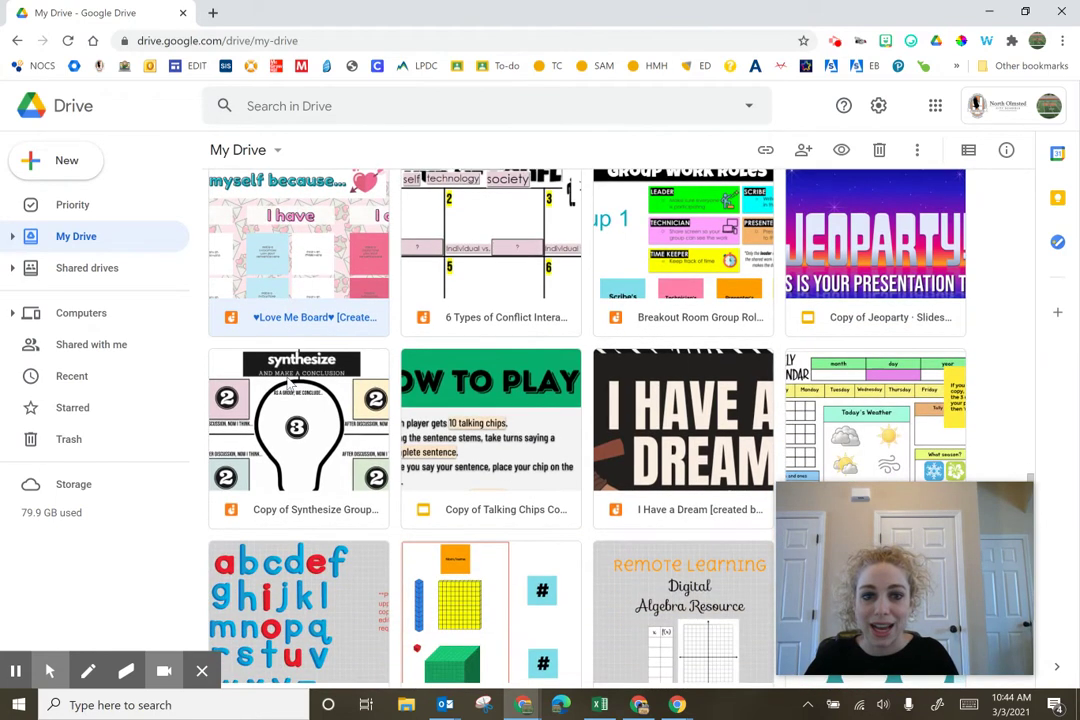
{"action": "left_click", "coordinate": [283, 268]}
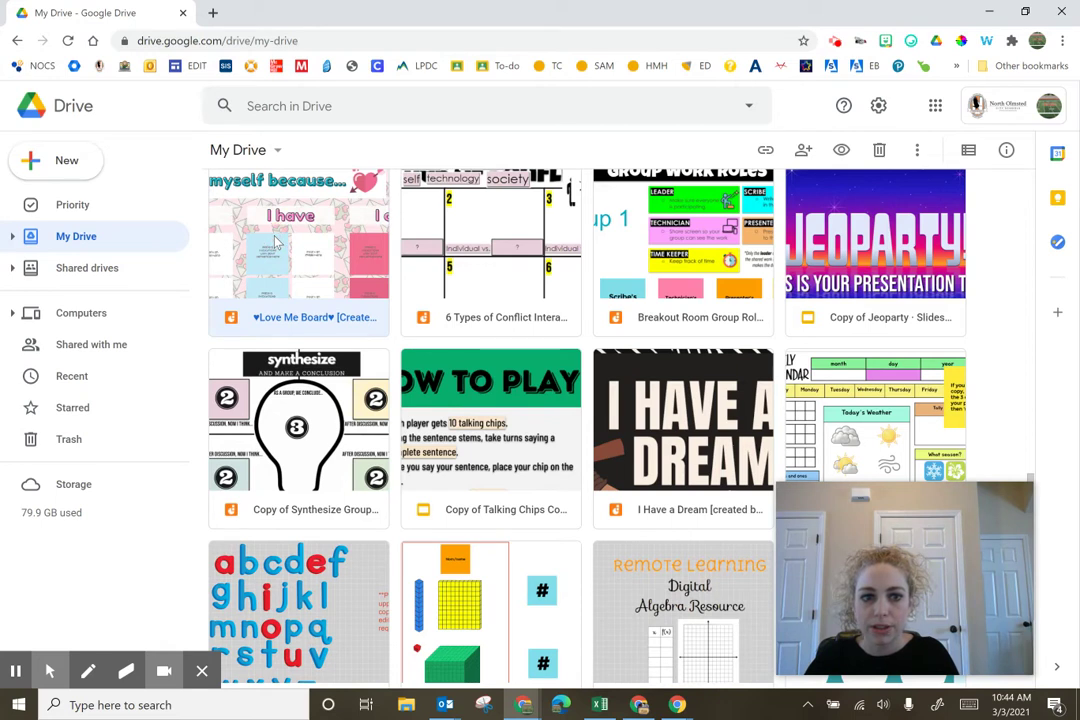
{"action": "left_click", "coordinate": [278, 243]}
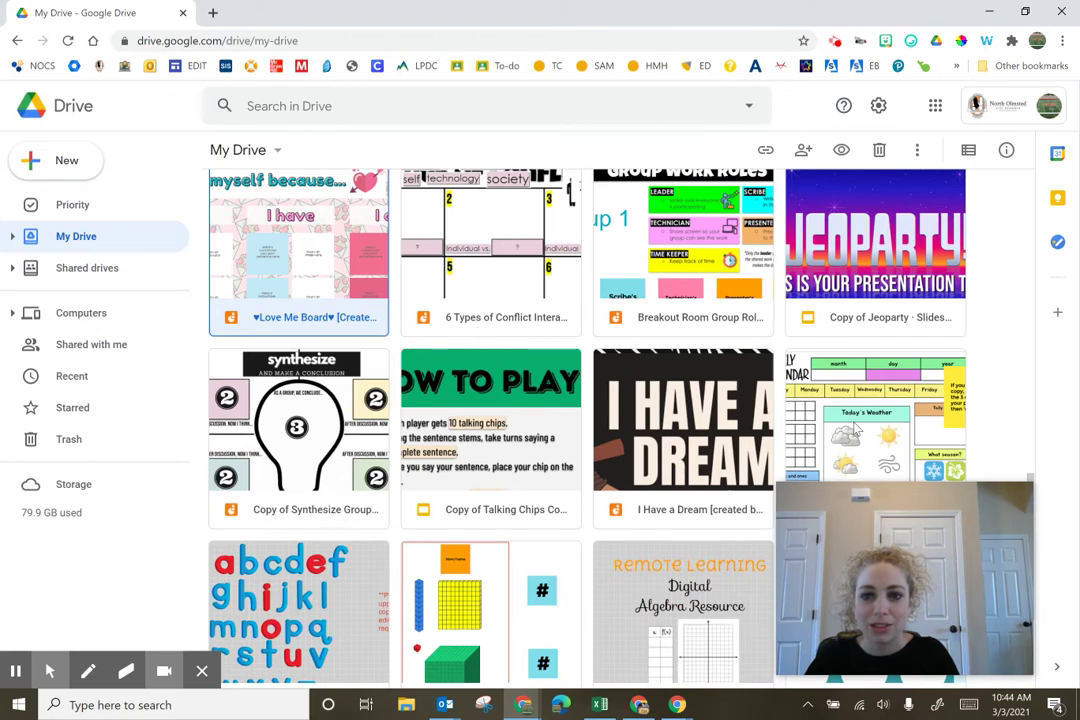
{"action": "left_click", "coordinate": [718, 340]}
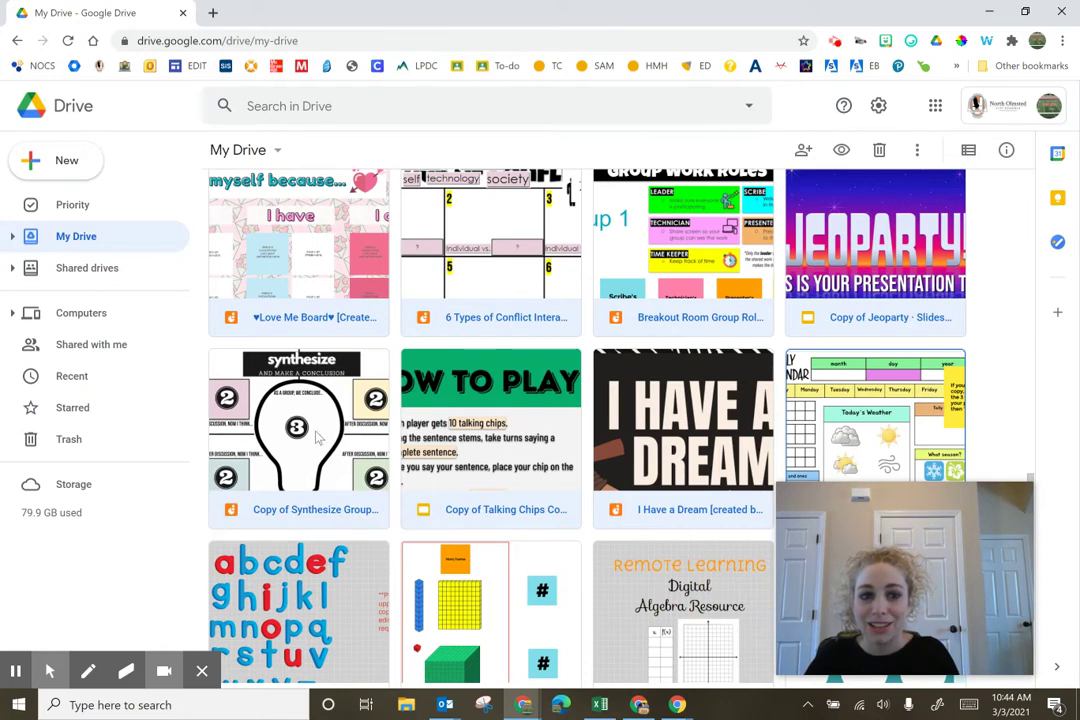
Expand the My Drive folder tree, and demonstrate selecting and deselecting the file range from Love Me Board through Kinder Collection
{"action": "left_click", "coordinate": [12, 239]}
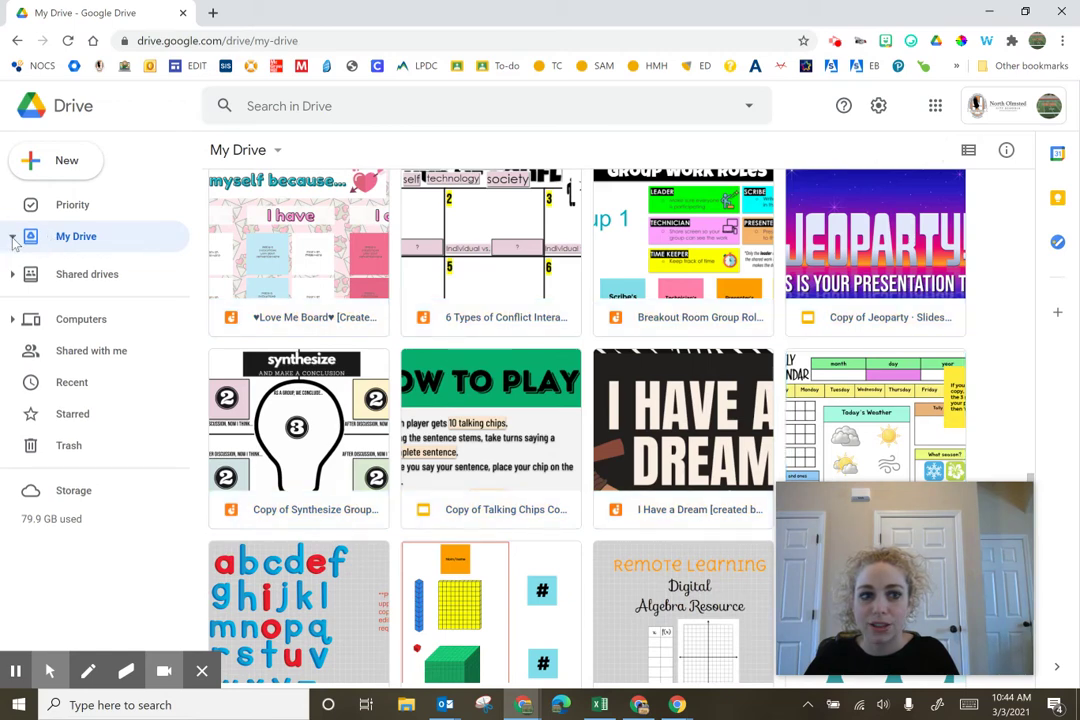
{"action": "left_click", "coordinate": [340, 287]}
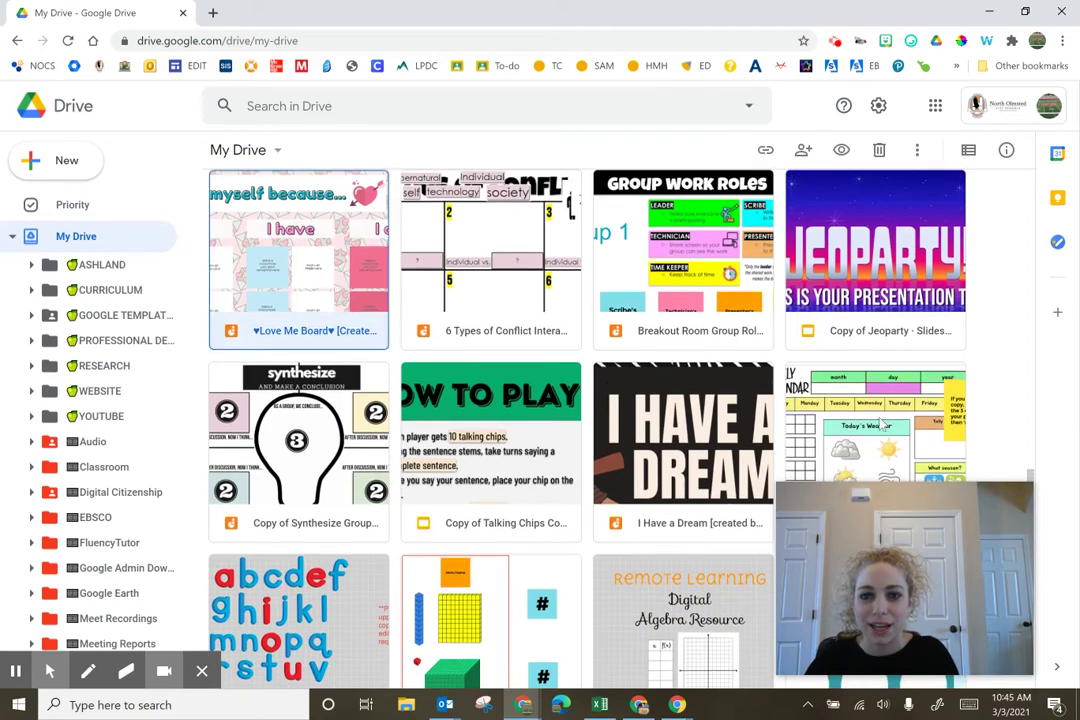
{"action": "left_click", "coordinate": [392, 327]}
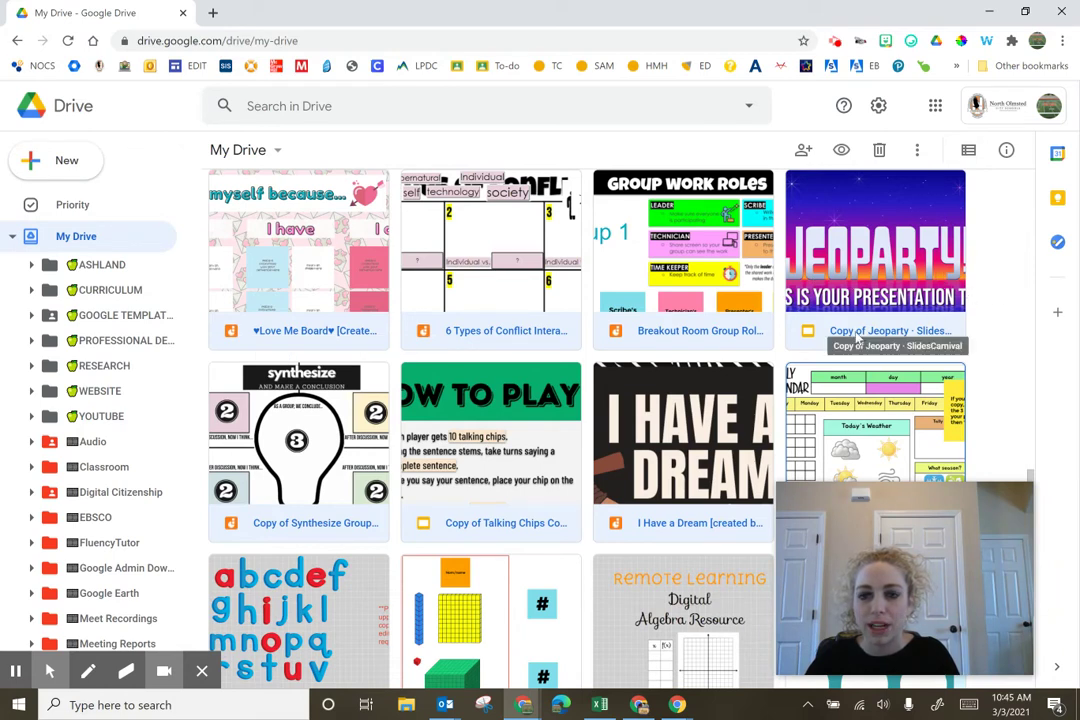
{"action": "left_click", "coordinate": [994, 303]}
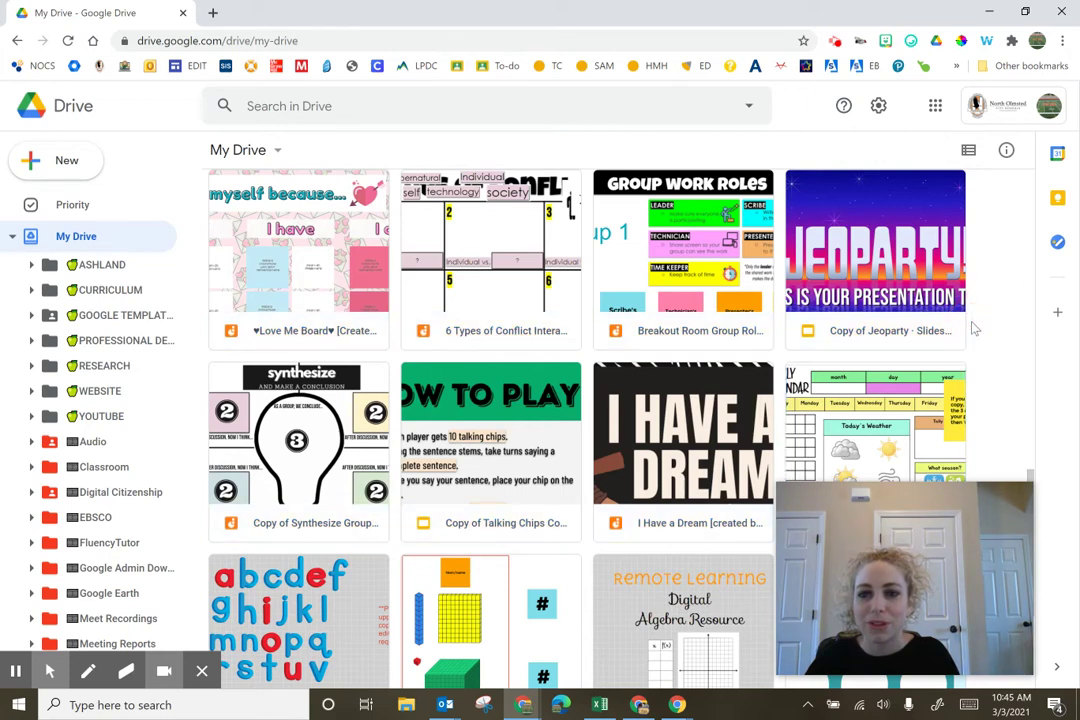
Try moving the files from Love Me Board through Kinder Collection into GOOGLE TEMPLATES, and view the actions available for them
{"action": "left_click", "coordinate": [254, 268]}
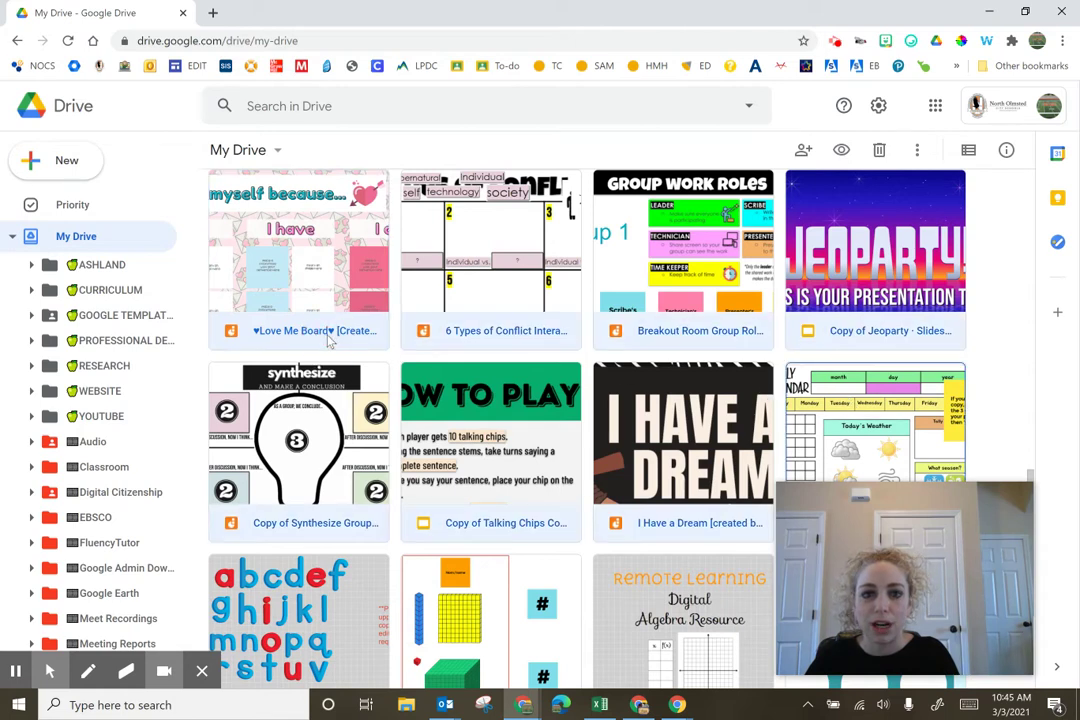
{"action": "left_click_drag", "start_coordinate": [330, 338], "coordinate": [333, 306]}
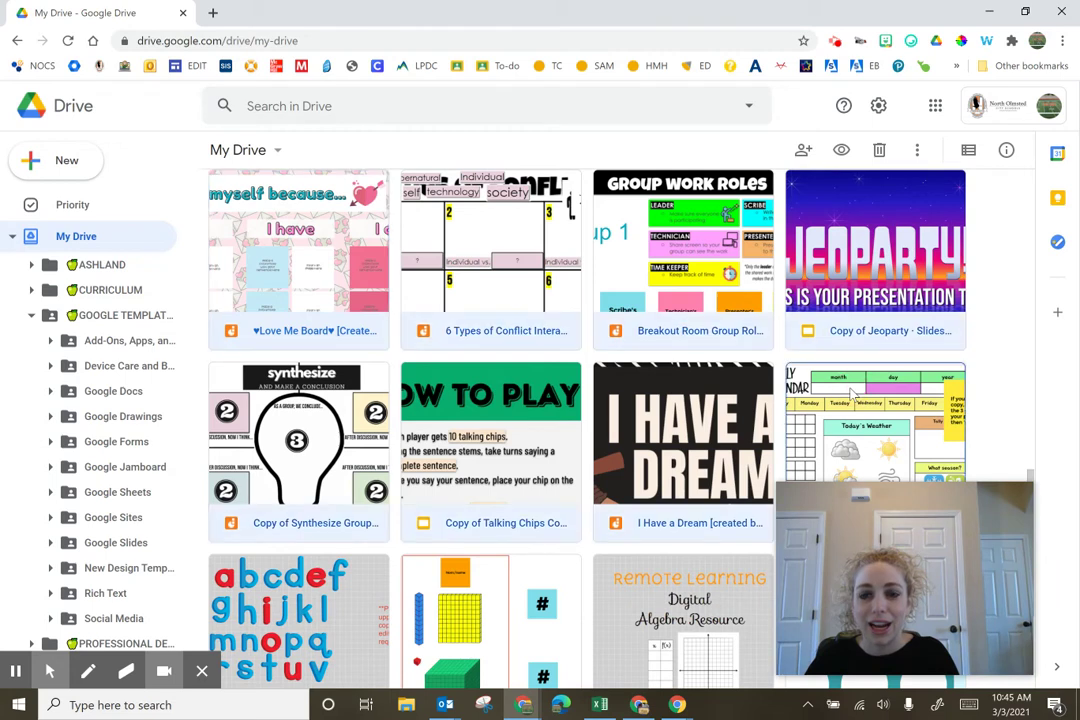
{"action": "right_click", "coordinate": [686, 339]}
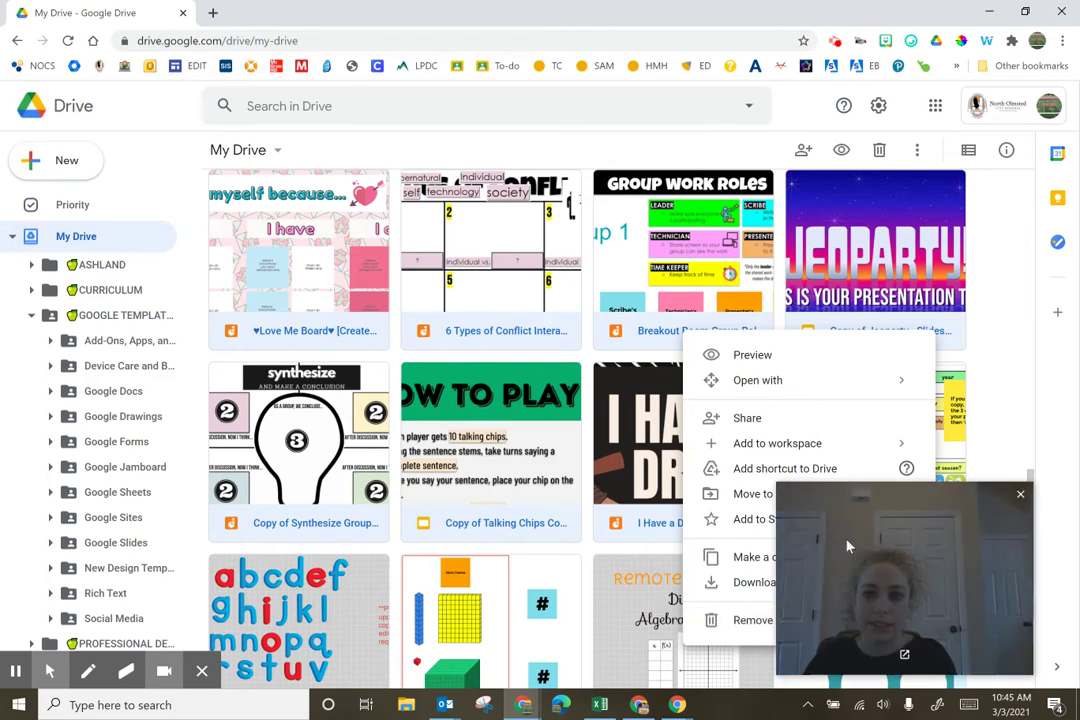
{"action": "left_click", "coordinate": [985, 378]}
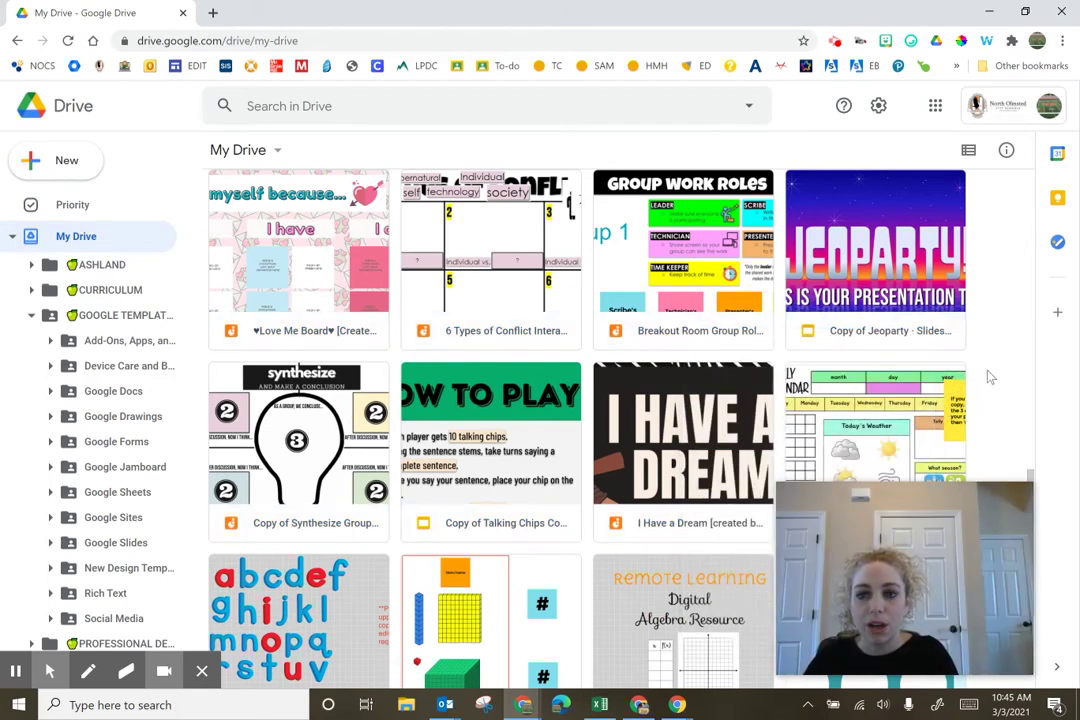
Select the files from Love Me Board through Kinder Collection, exclude Breakout Room and Kinder Collection, and clear the selection
{"action": "left_click", "coordinate": [310, 297]}
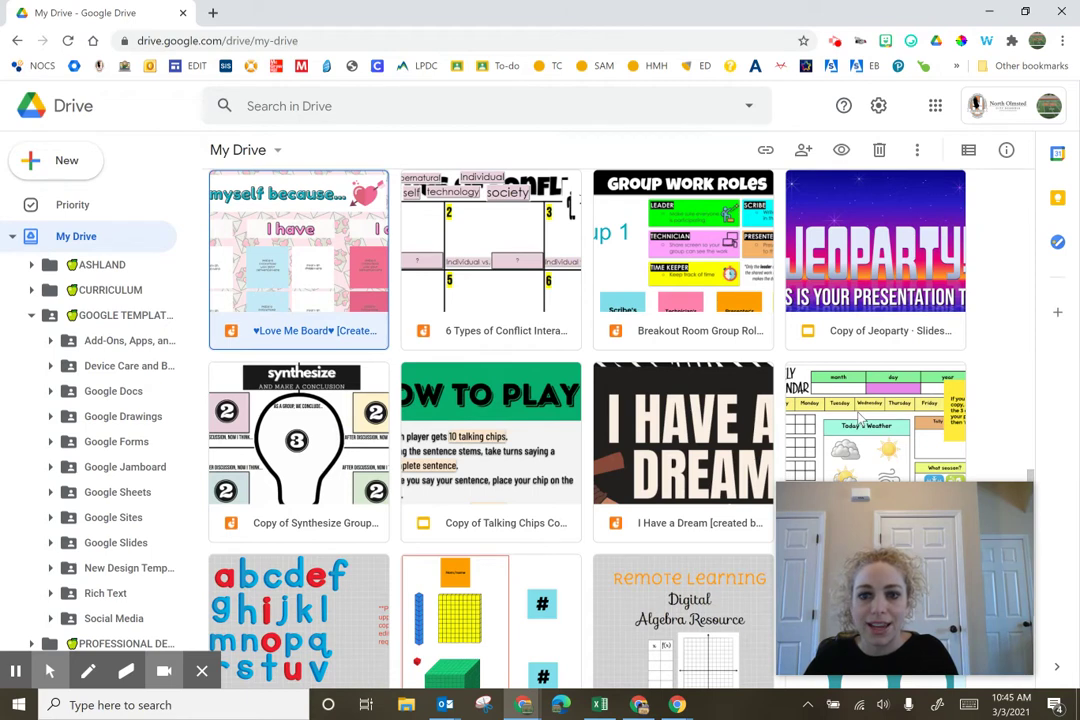
{"action": "key", "text": "ctrl+a"}
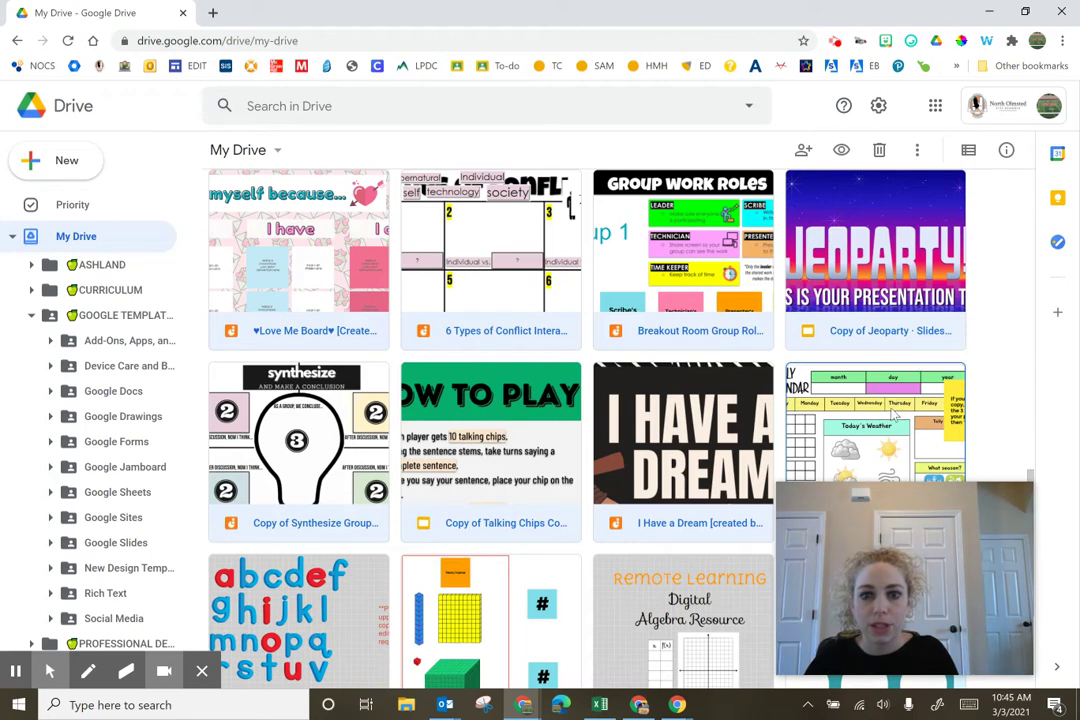
{"action": "left_click", "coordinate": [688, 296]}
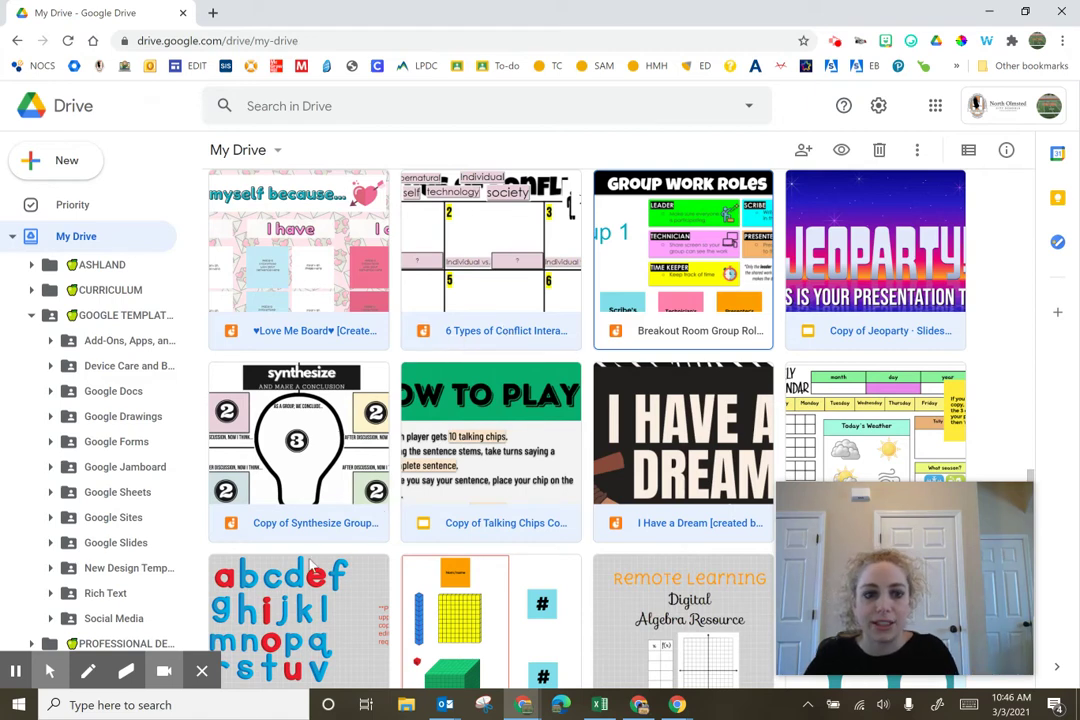
{"action": "left_click", "coordinate": [1010, 287]}
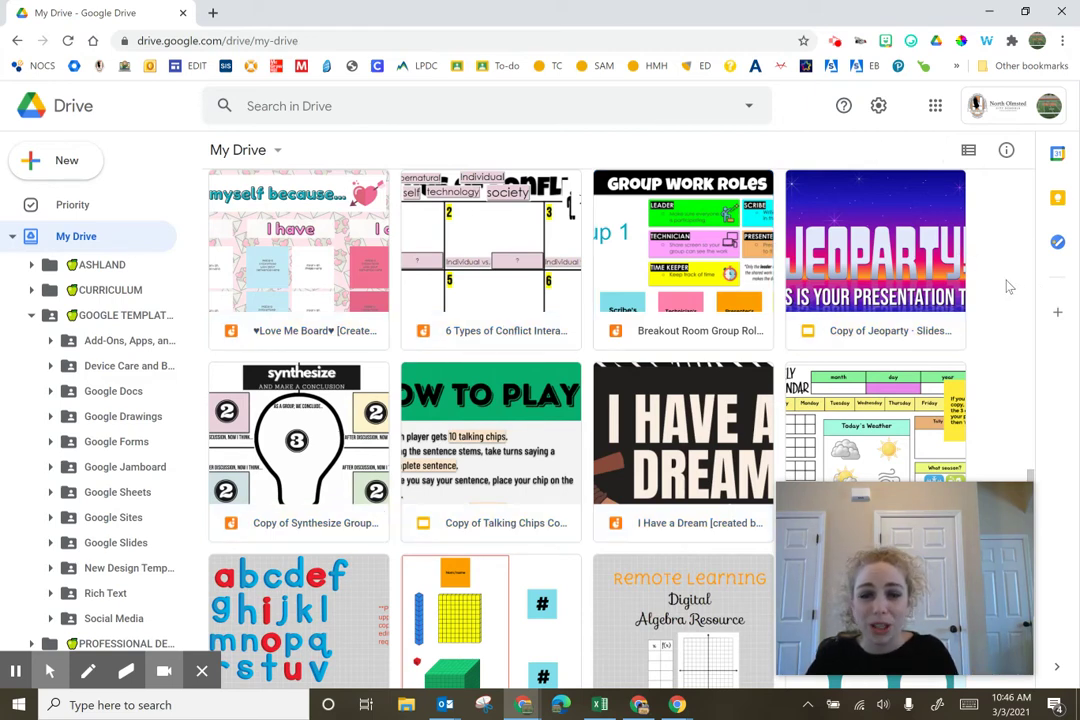
Select only Love Me Board, Talking Chips, Mathématiques - Base 10 and Magnetic Letter Board, and show the actions available for them
{"action": "left_click", "coordinate": [293, 285]}
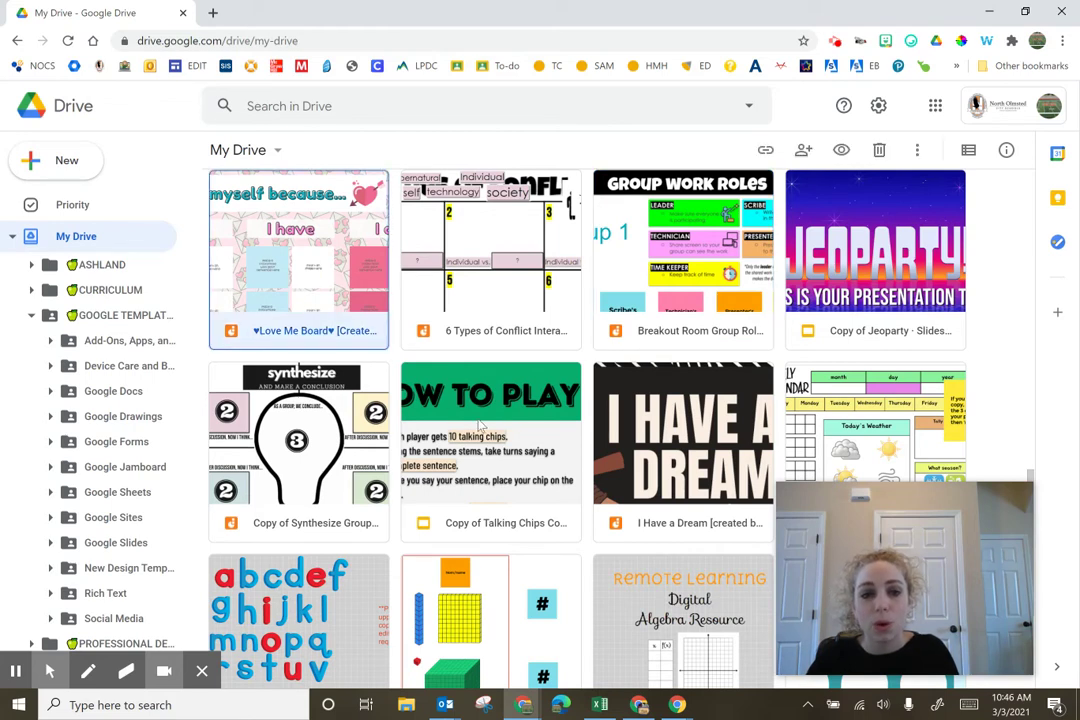
{"action": "left_click", "coordinate": [425, 422]}
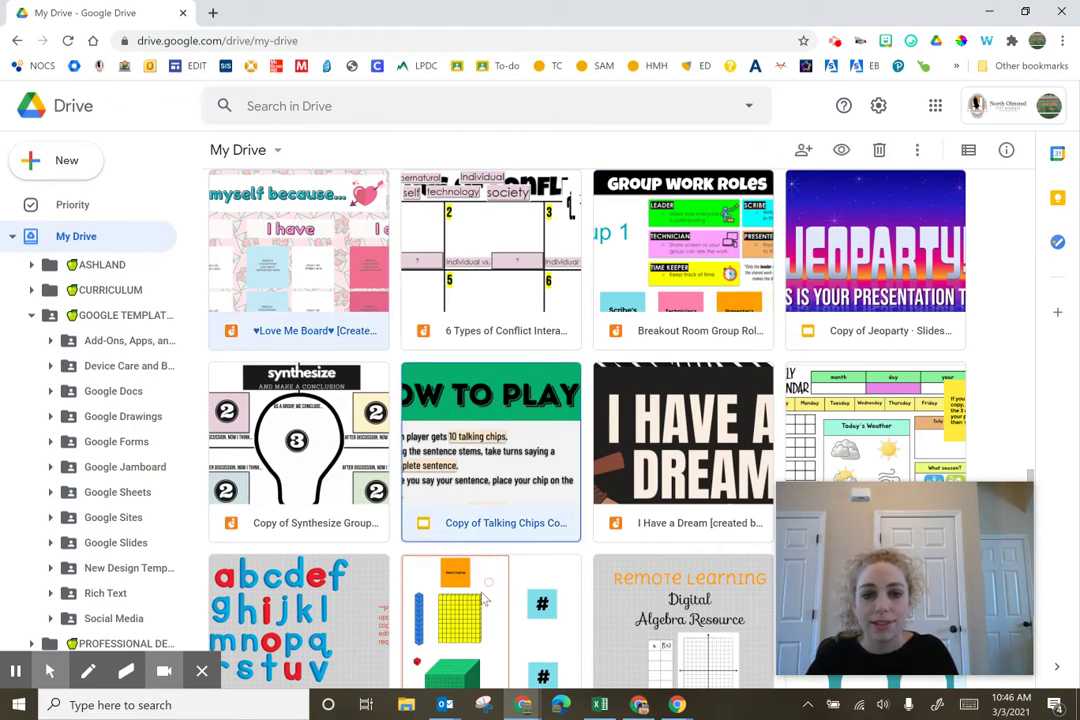
{"action": "scroll", "coordinate": [462, 641], "scroll_direction": "down", "scroll_amount": 1}
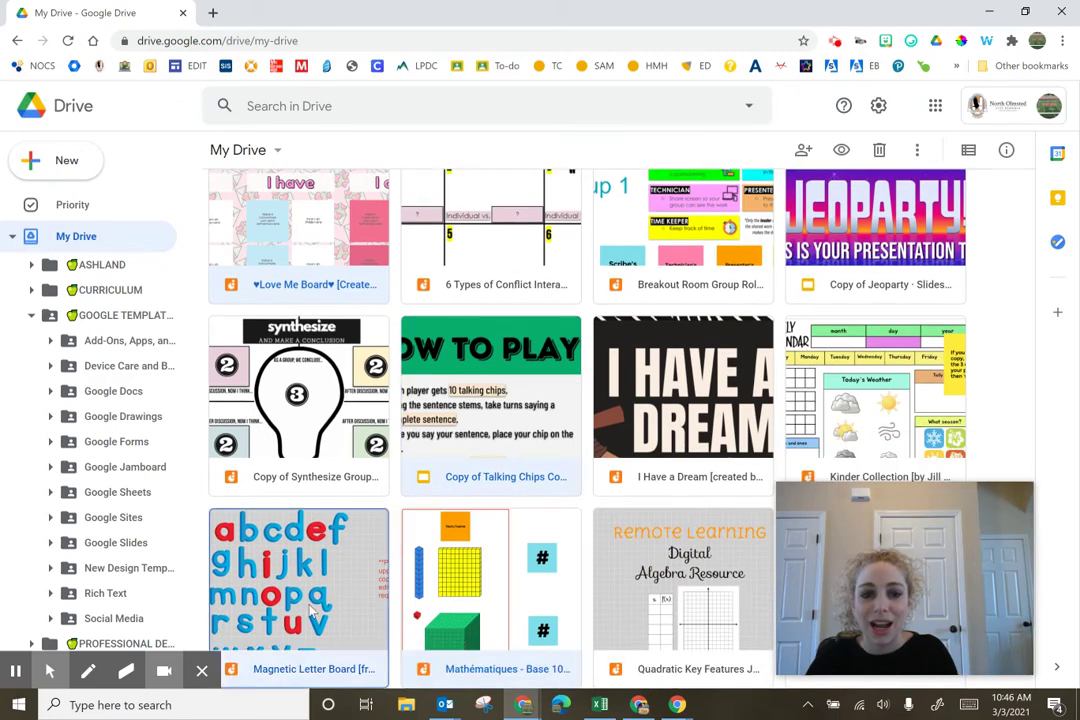
{"action": "right_click", "coordinate": [310, 667]}
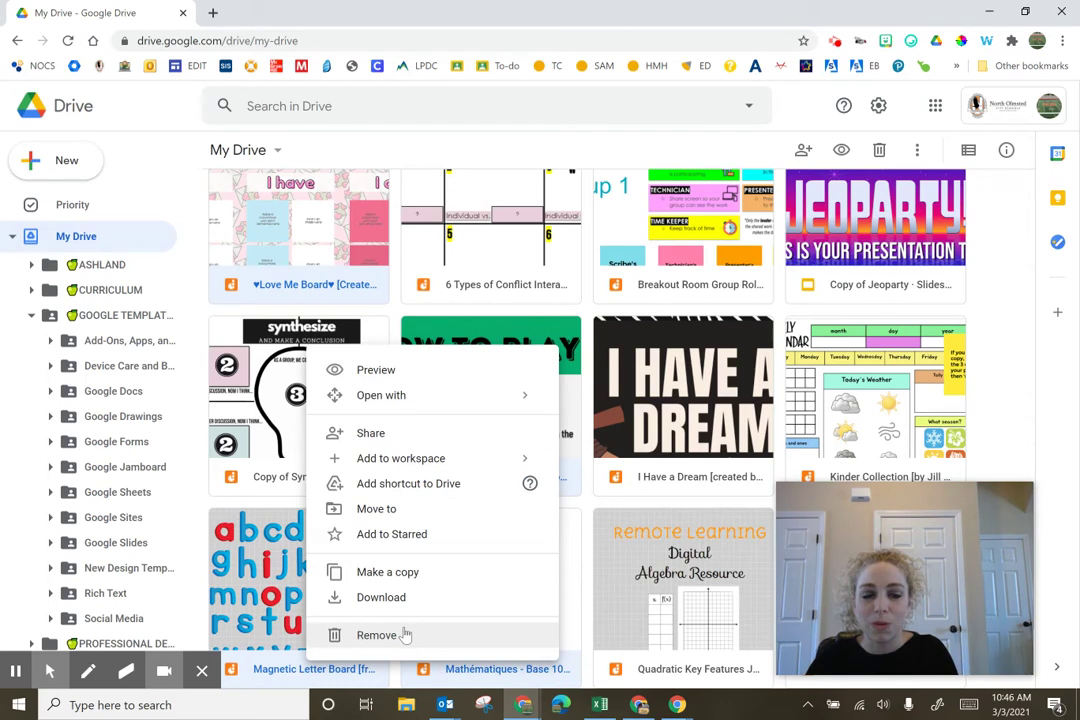
Dismiss the file actions, look through the My Drive folder tree, and clear the file selection
{"action": "left_click", "coordinate": [285, 617]}
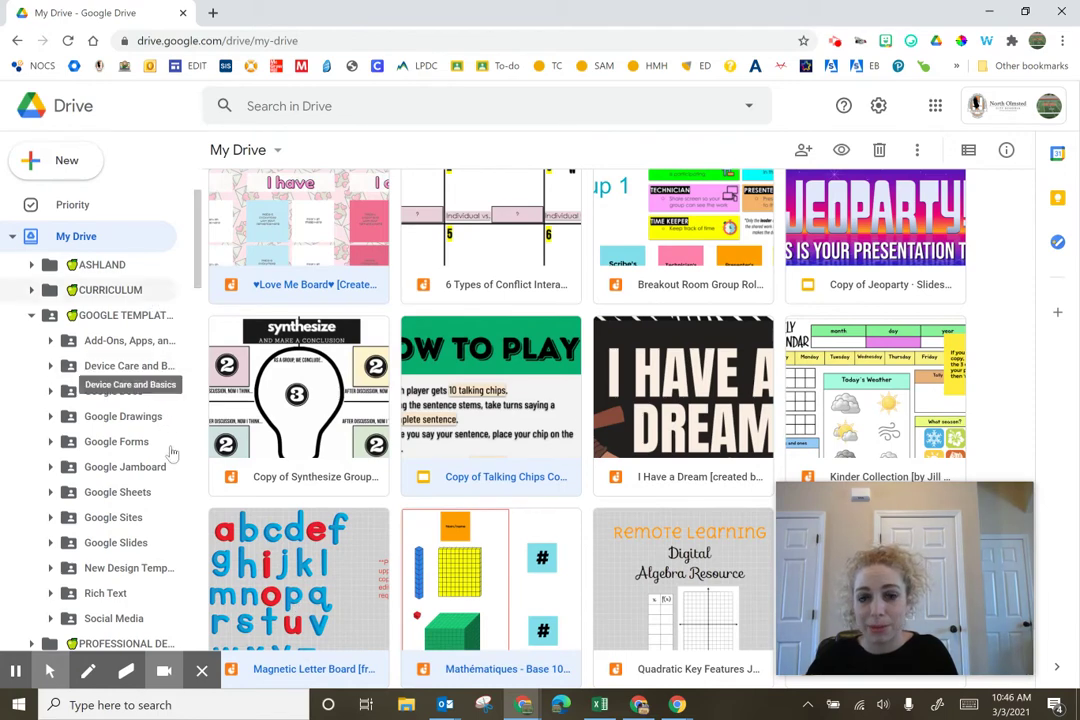
{"action": "scroll", "coordinate": [78, 583], "scroll_direction": "down", "scroll_amount": 4}
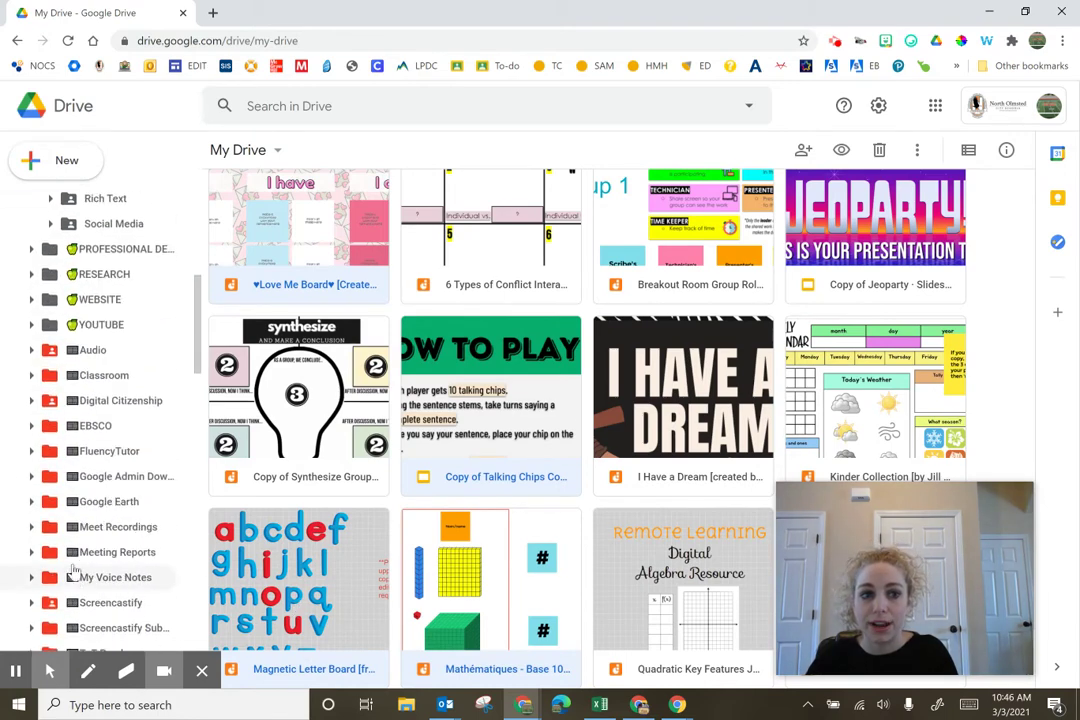
{"action": "scroll", "coordinate": [64, 541], "scroll_direction": "up", "scroll_amount": 4}
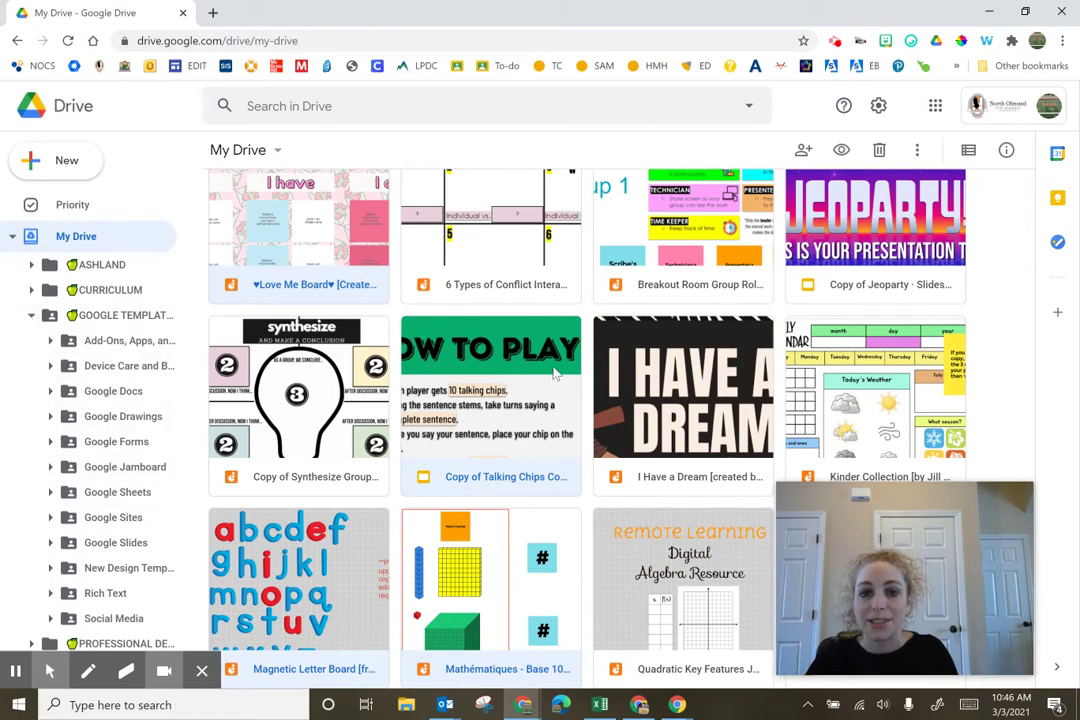
{"action": "scroll", "coordinate": [550, 449], "scroll_direction": "down", "scroll_amount": 2}
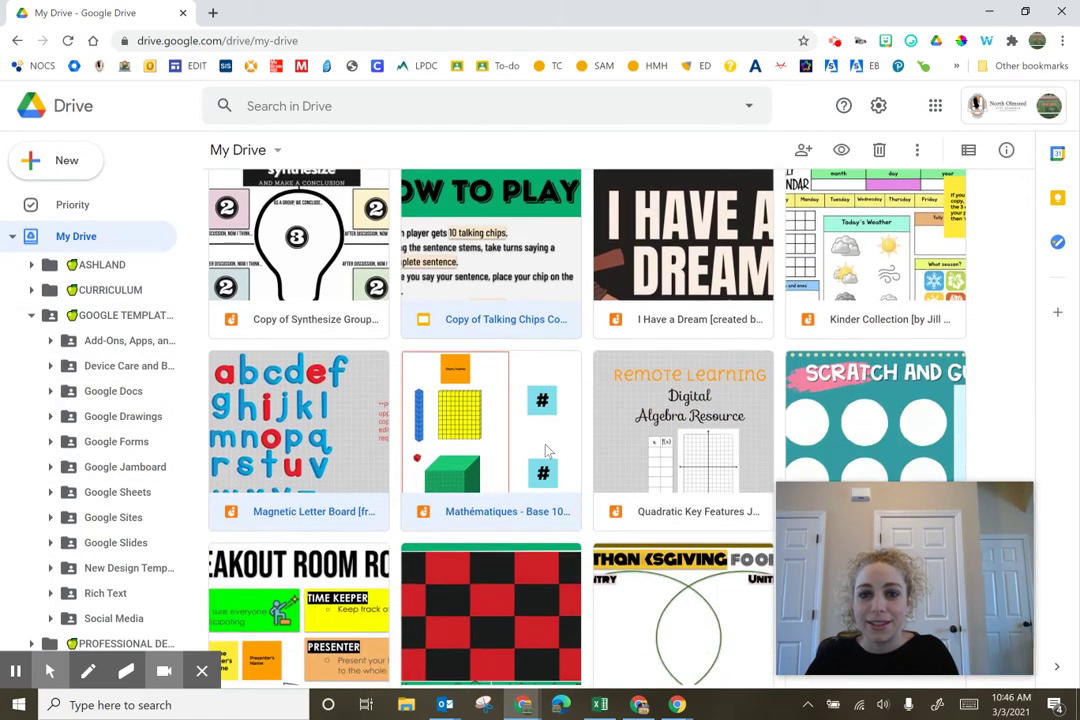
{"action": "left_click", "coordinate": [1003, 268]}
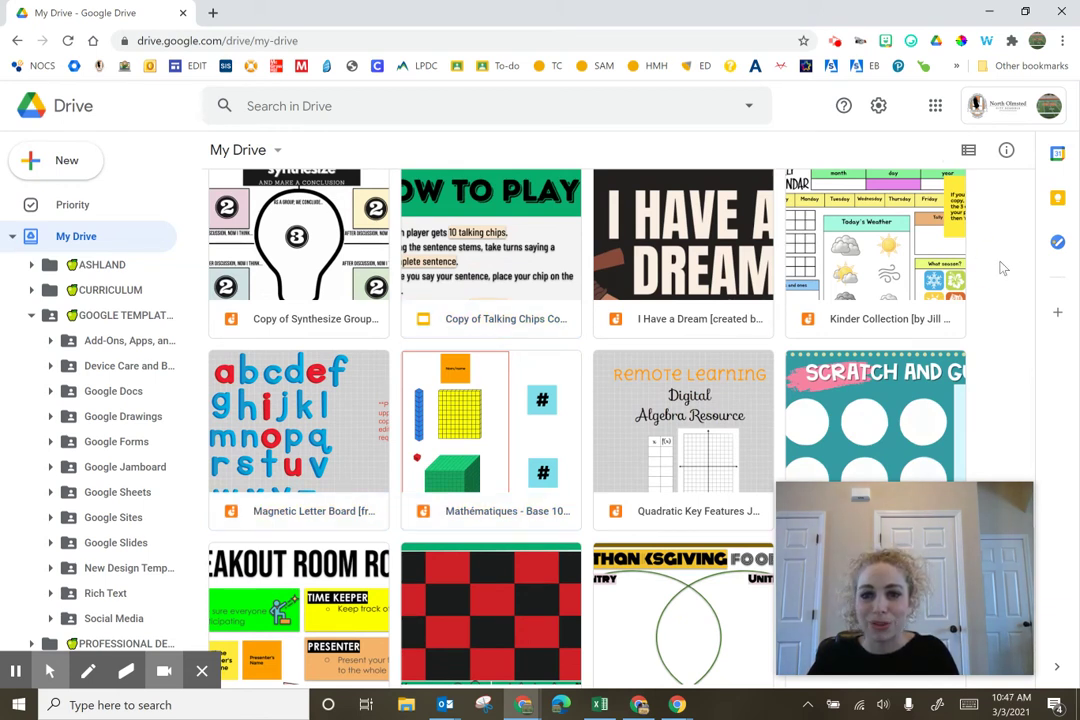
Search Drive for "untitled" and look through the matching presentations, documents and videos
{"action": "left_click", "coordinate": [451, 108]}
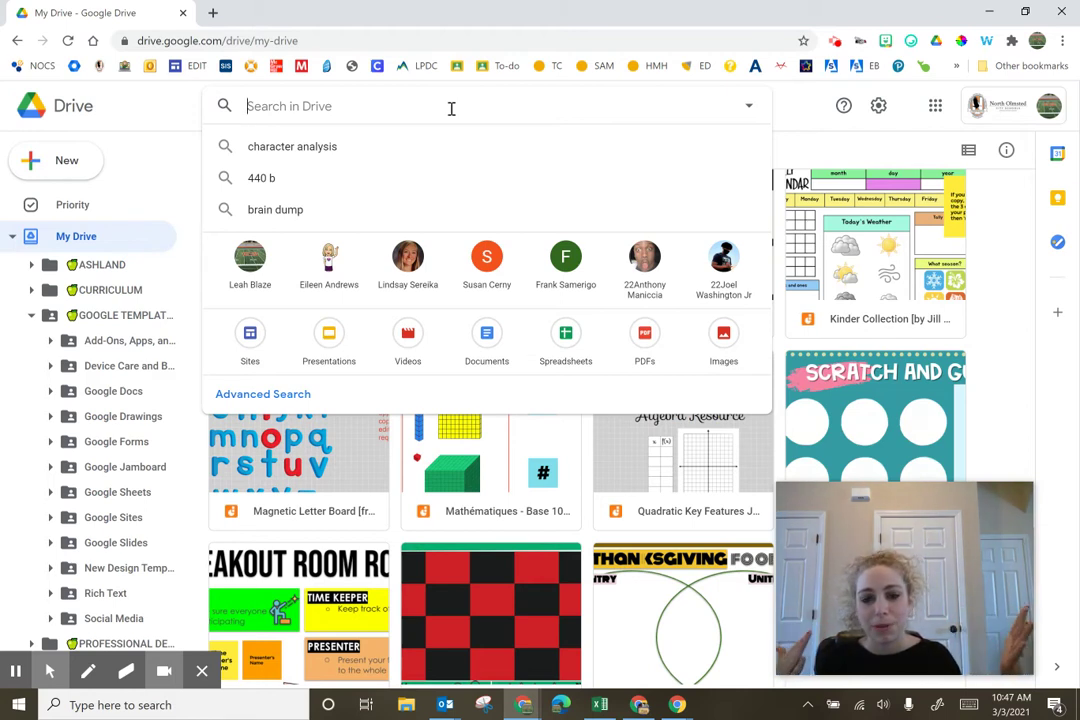
{"action": "type", "text": "uni"}
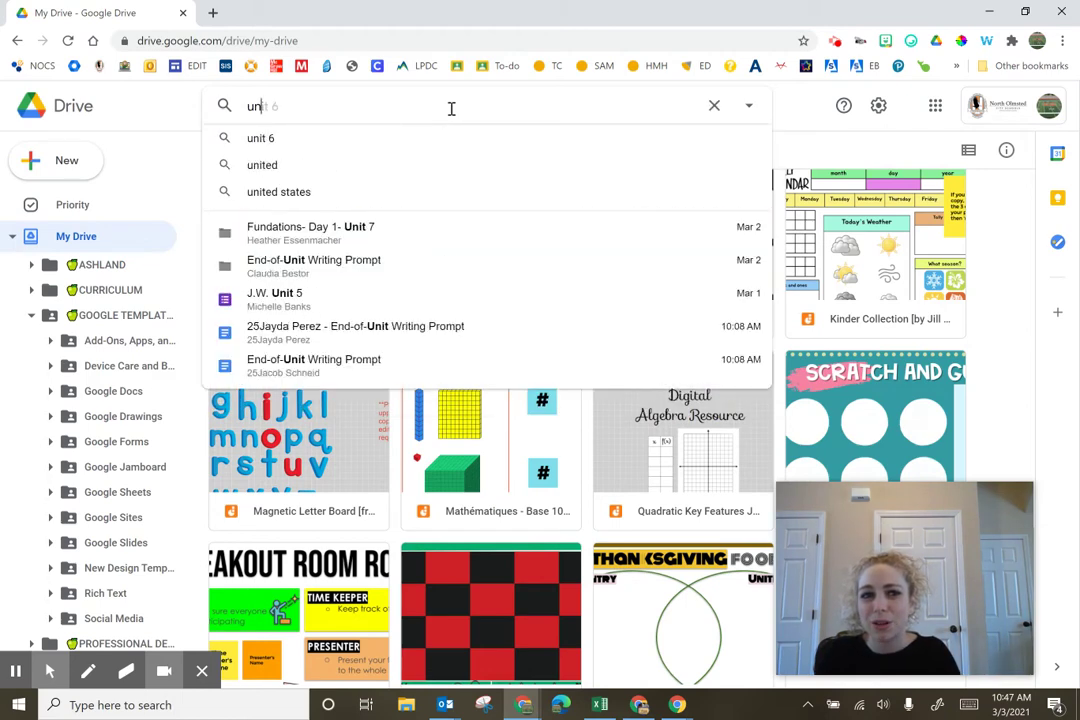
{"action": "key", "text": "BackSpace"}
{"action": "type", "text": "titled"}
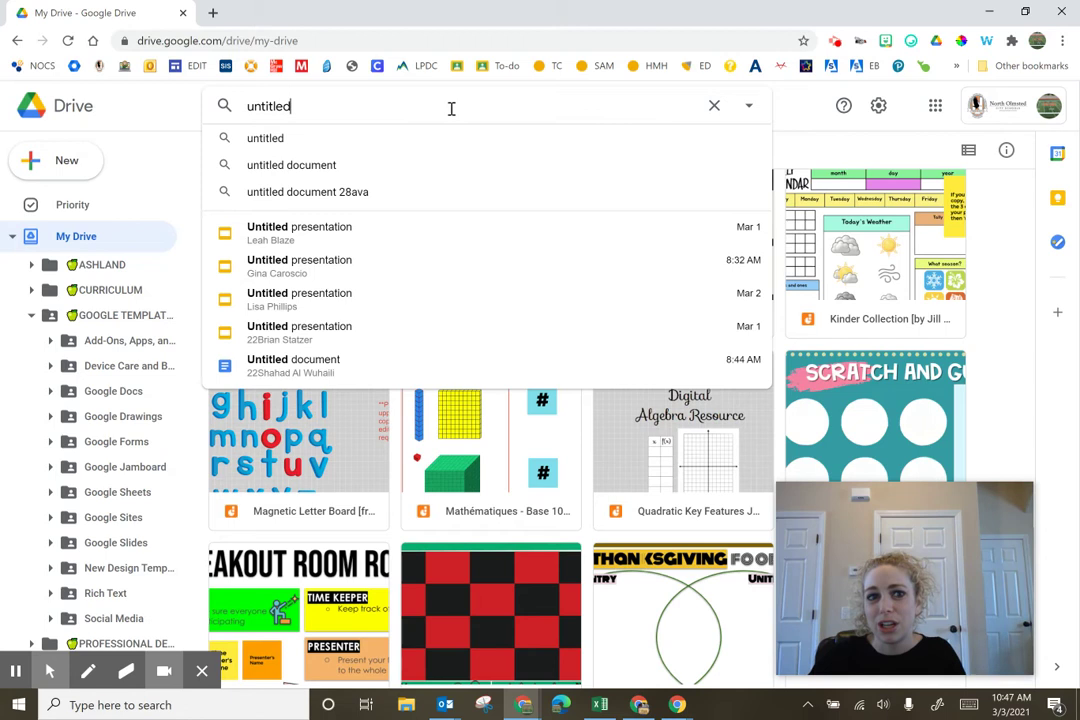
{"action": "left_click", "coordinate": [268, 147]}
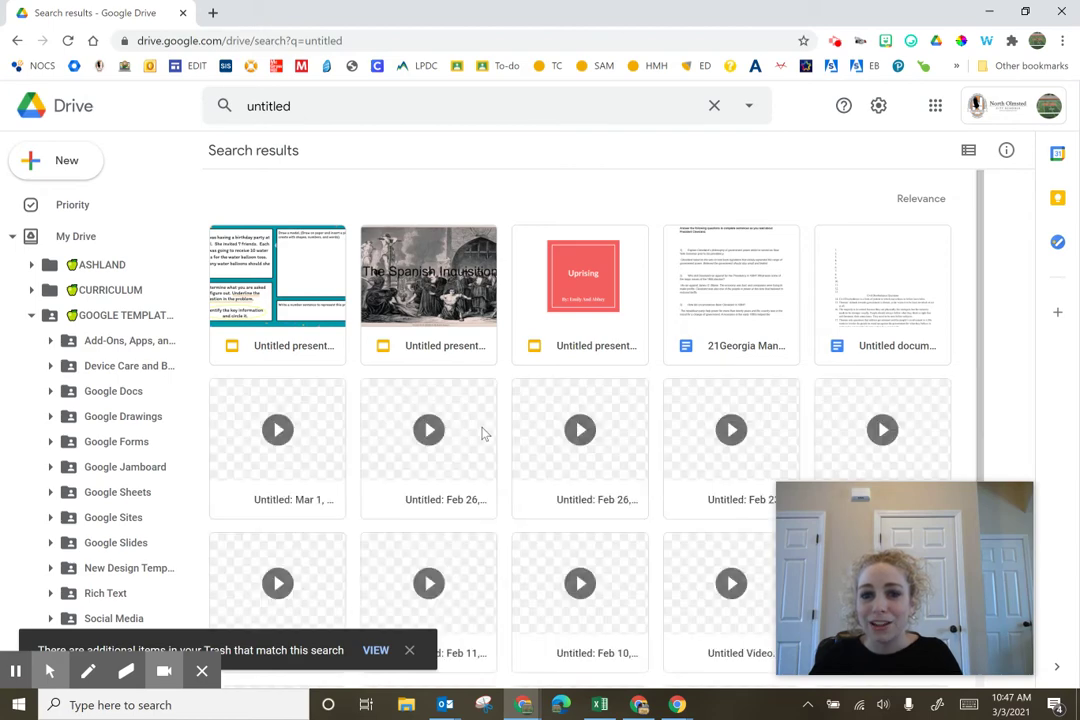
{"action": "scroll", "coordinate": [481, 436], "scroll_direction": "down", "scroll_amount": 2}
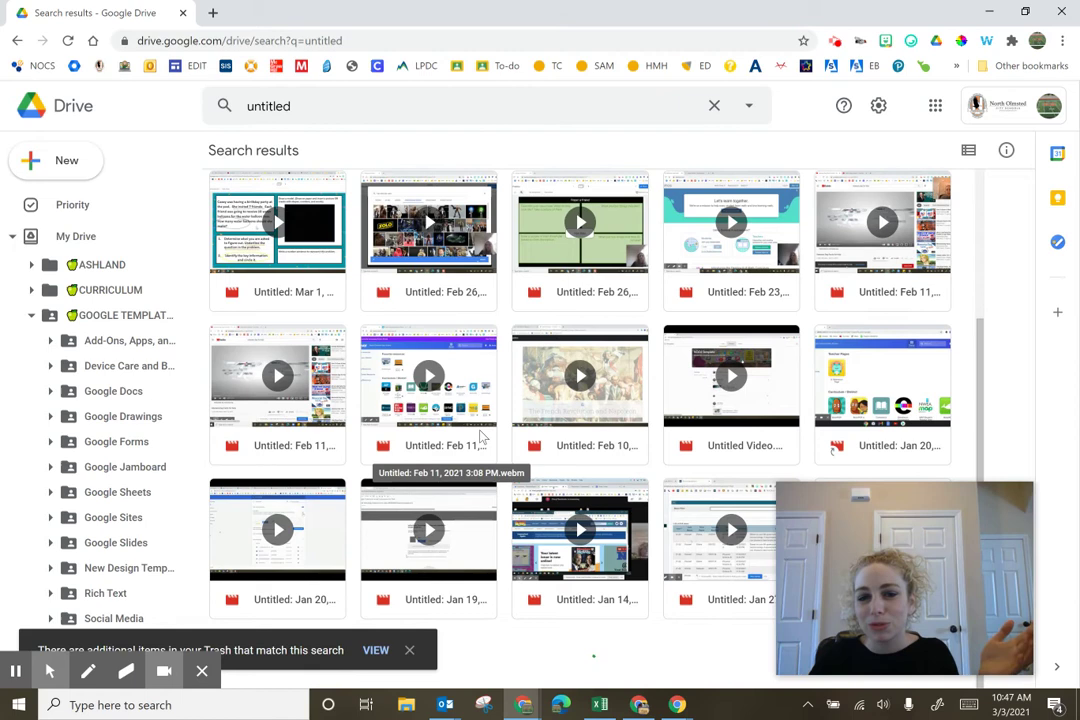
{"action": "scroll", "coordinate": [481, 436], "scroll_direction": "up", "scroll_amount": 2}
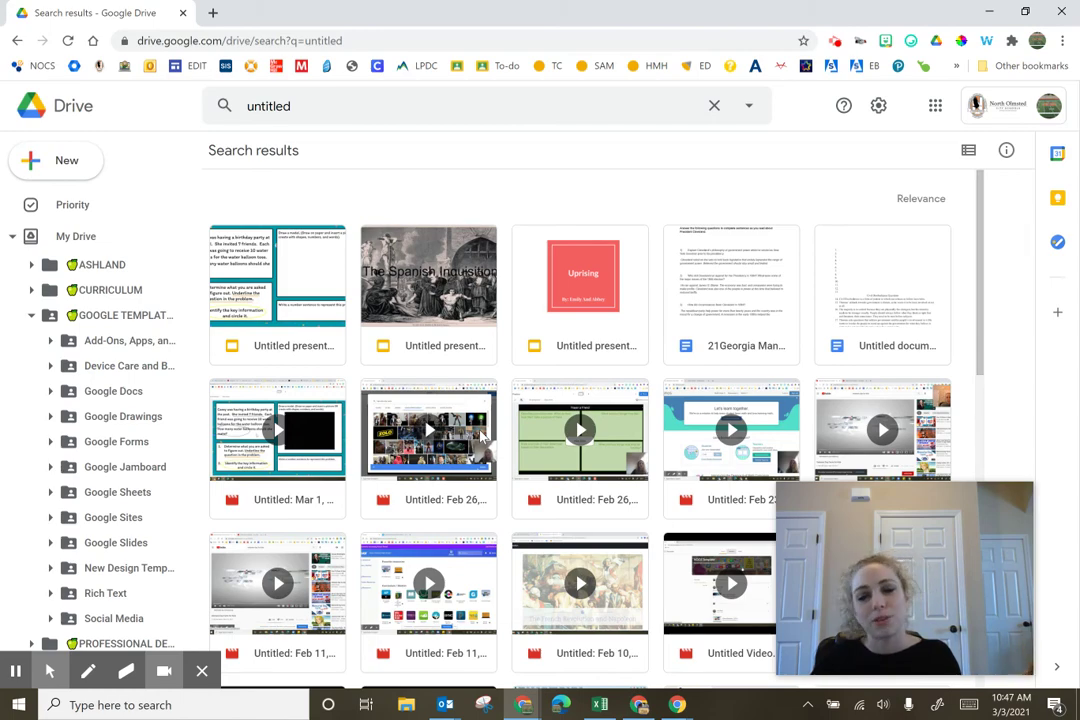
{"action": "scroll", "coordinate": [481, 435], "scroll_direction": "down", "scroll_amount": 8}
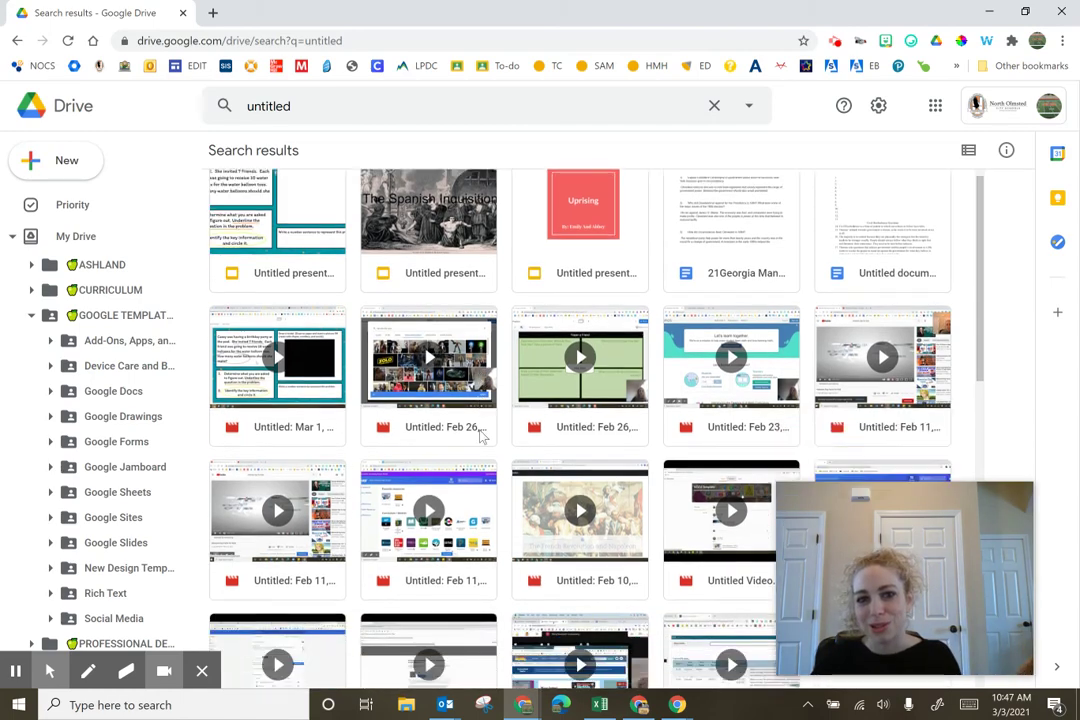
{"action": "scroll", "coordinate": [481, 435], "scroll_direction": "down", "scroll_amount": 1}
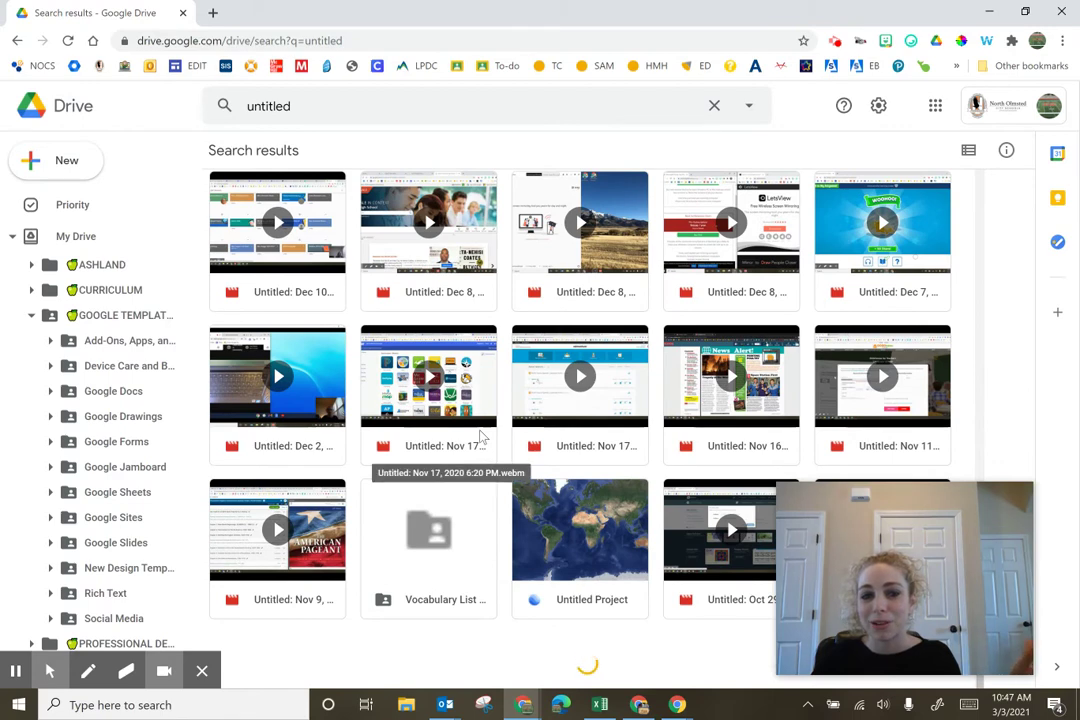
{"action": "scroll", "coordinate": [481, 435], "scroll_direction": "up", "scroll_amount": 8}
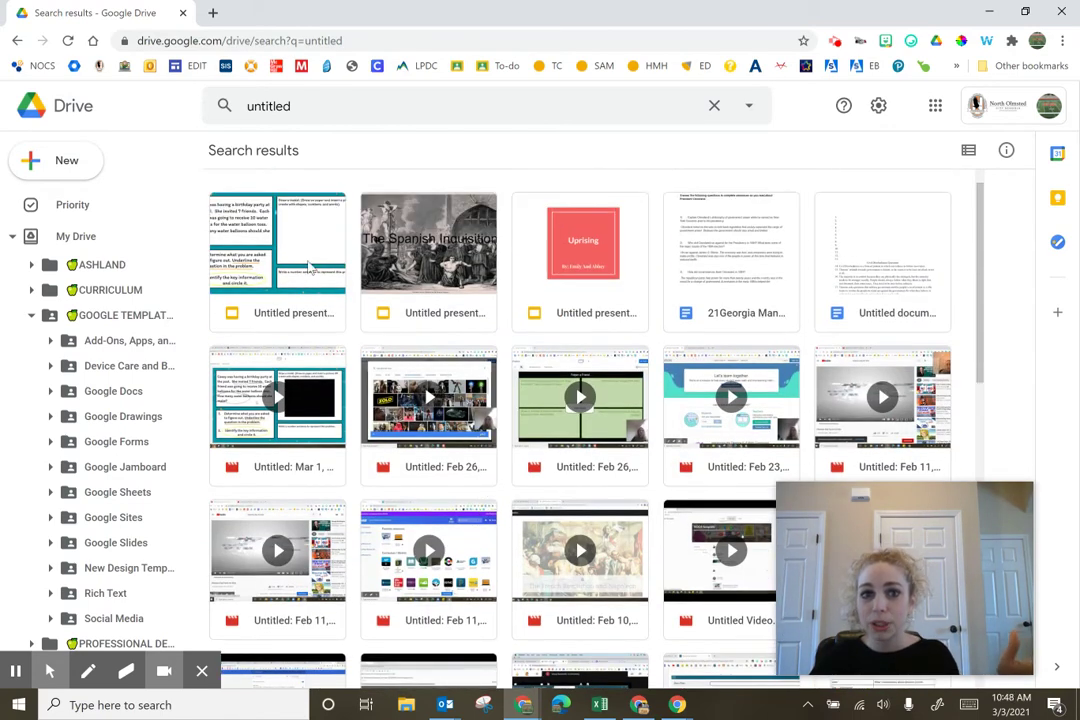
Select the results from the first Untitled presentation through the end of the fifth row, excluding the second and third presentations
{"action": "left_click", "coordinate": [283, 252]}
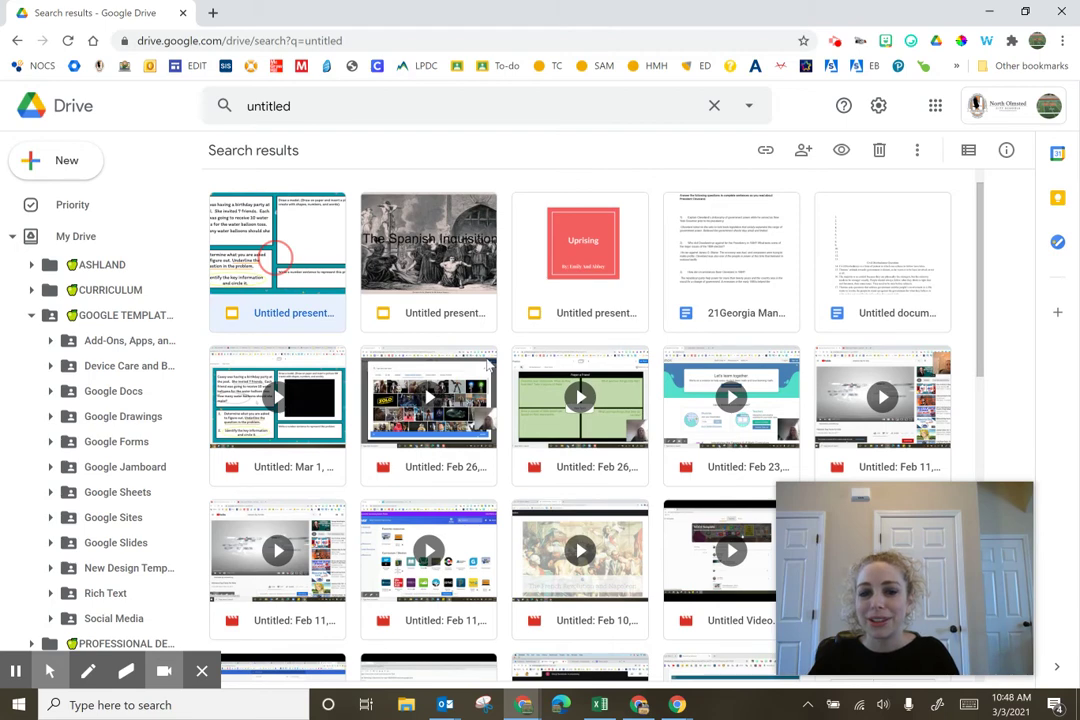
{"action": "scroll", "coordinate": [487, 367], "scroll_direction": "down", "scroll_amount": 4}
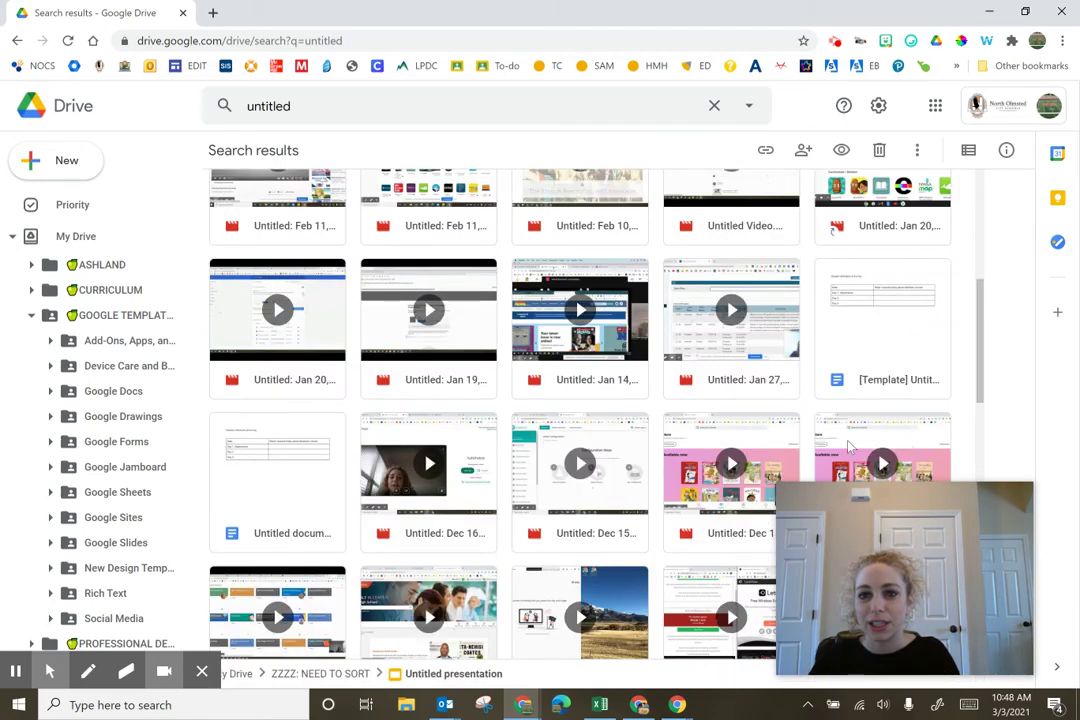
{"action": "left_click", "coordinate": [846, 447], "text": "shift"}
{"action": "scroll", "coordinate": [585, 258], "scroll_direction": "up", "scroll_amount": 4}
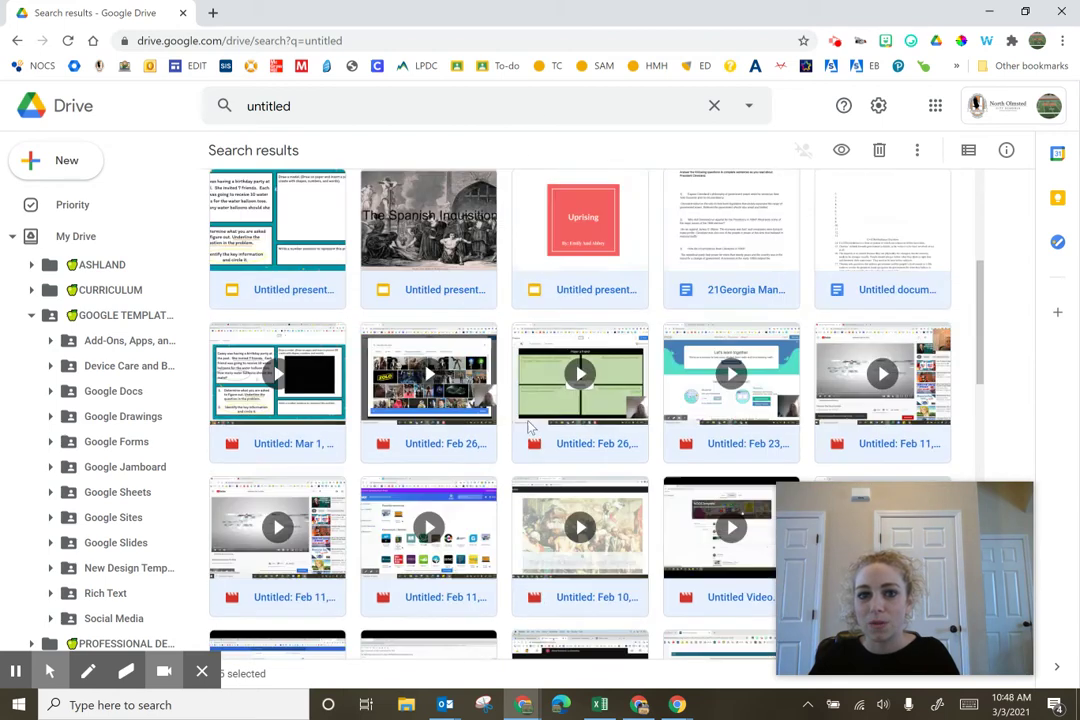
{"action": "scroll", "coordinate": [585, 258], "scroll_direction": "up", "scroll_amount": 1}
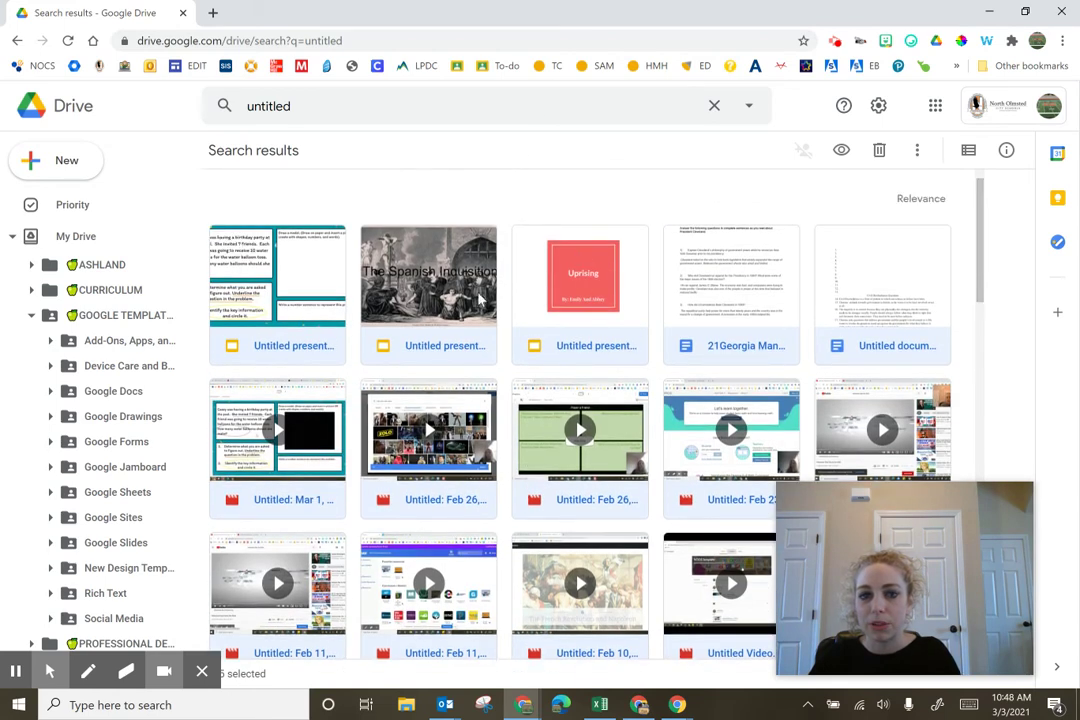
{"action": "left_click", "coordinate": [422, 289], "text": "ctrl"}
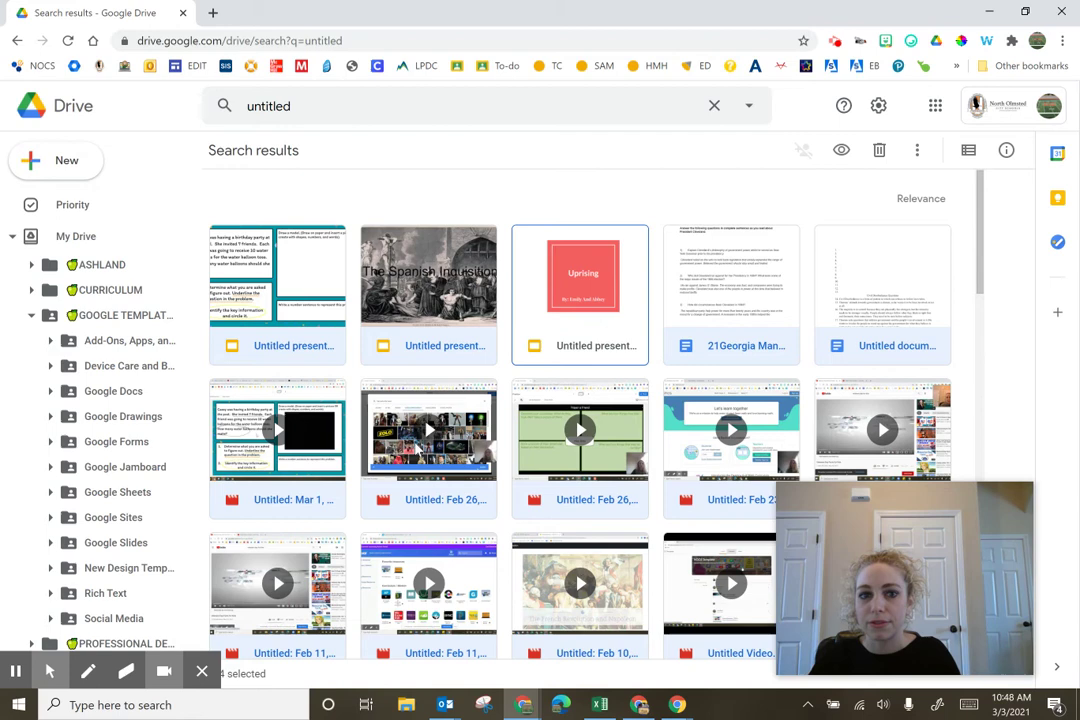
{"action": "left_click", "coordinate": [420, 290], "text": "ctrl"}
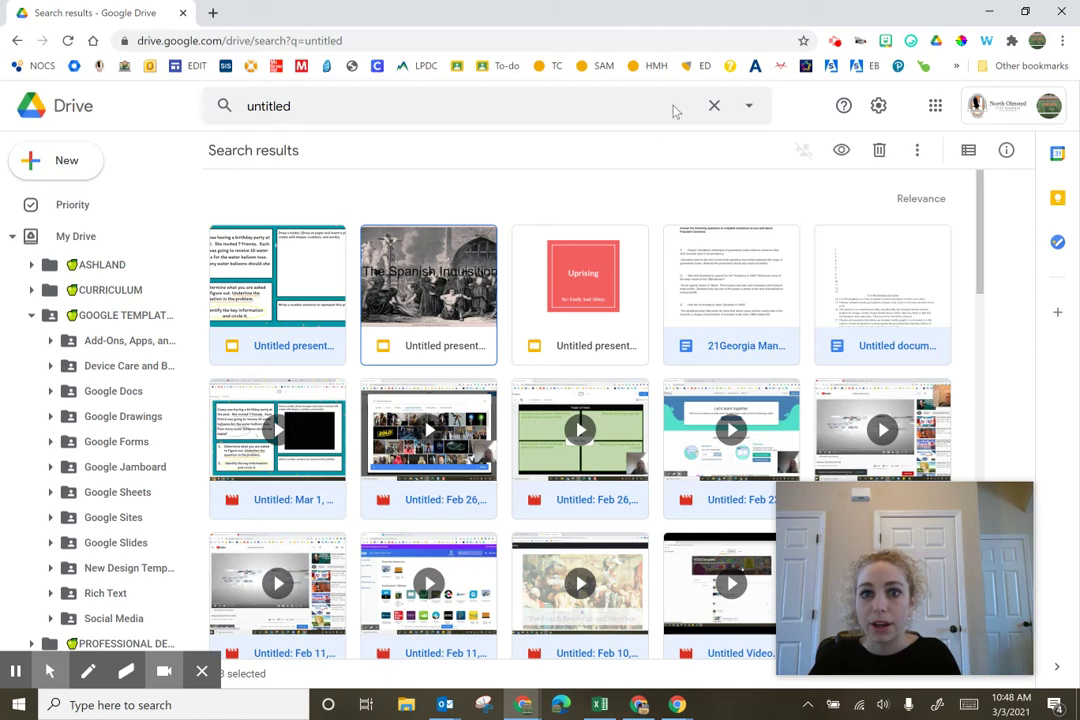
Clear the "untitled" search and set the advanced search to type PDFs and owner Owned by me
{"action": "left_click", "coordinate": [714, 106]}
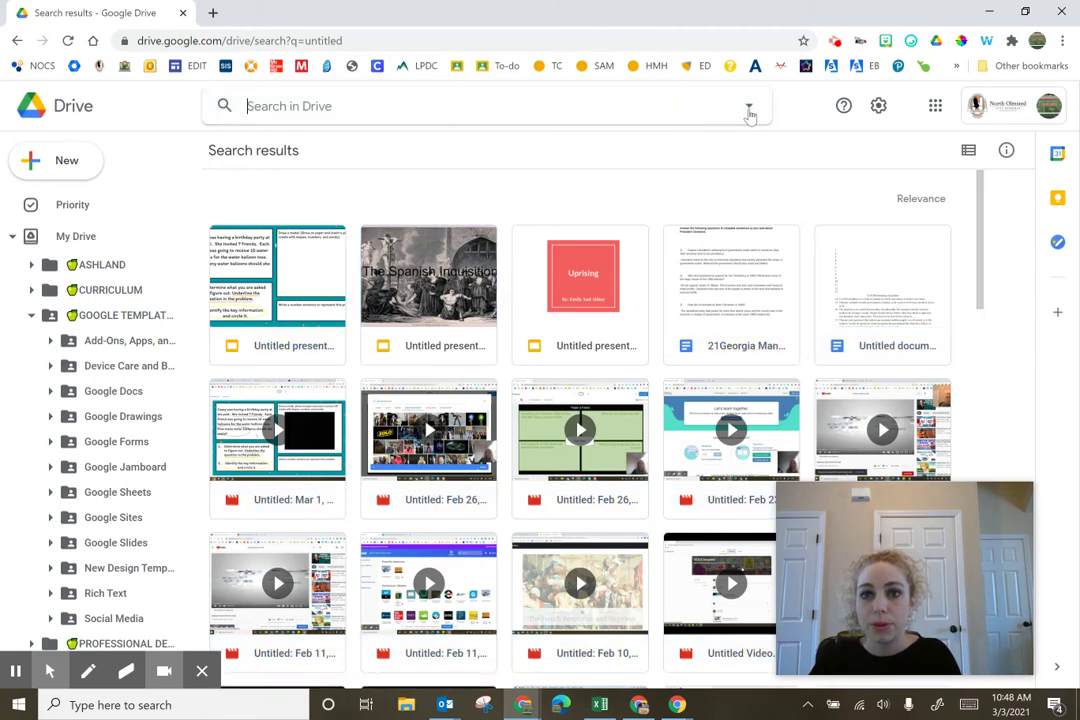
{"action": "left_click", "coordinate": [749, 110]}
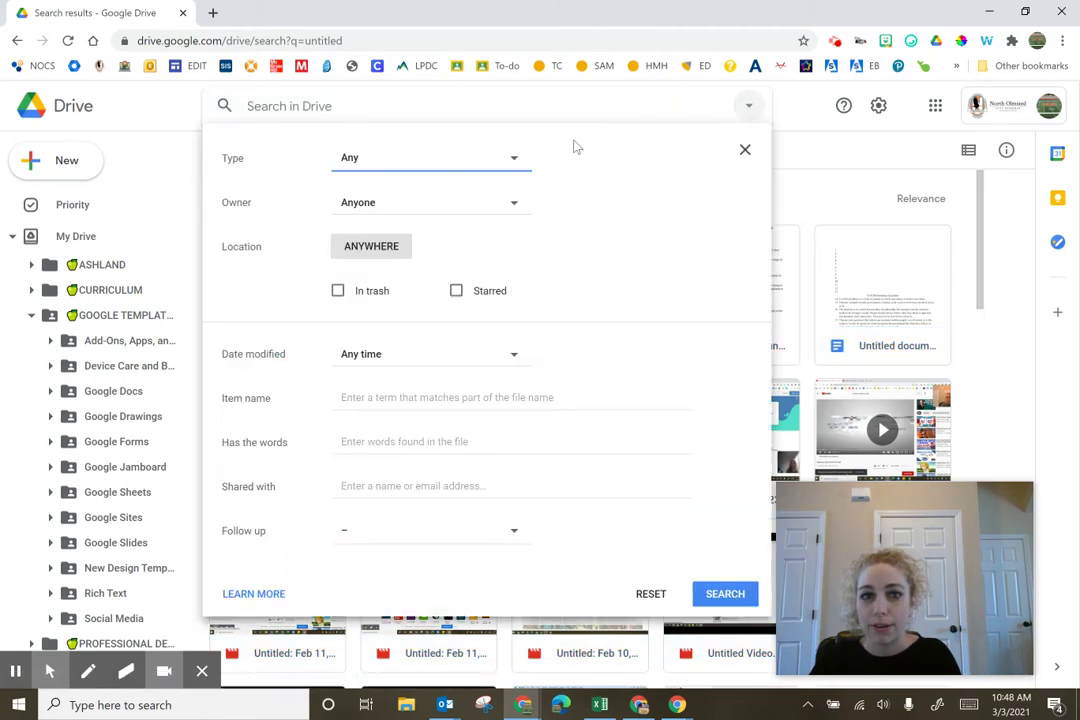
{"action": "left_click", "coordinate": [515, 166]}
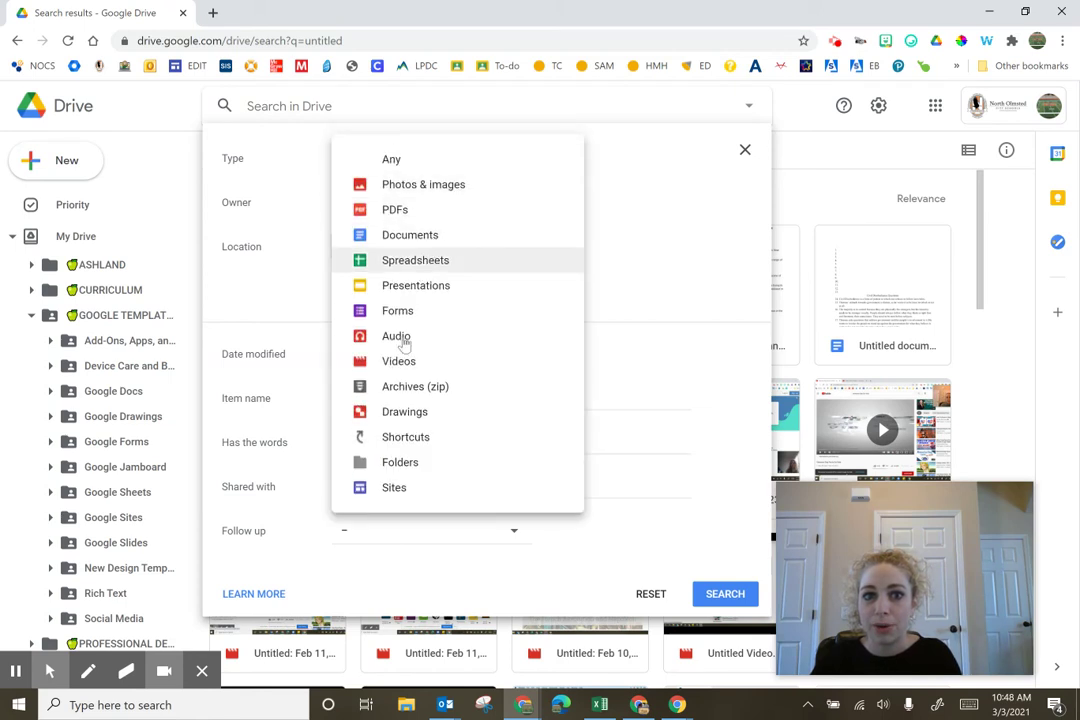
{"action": "left_click", "coordinate": [418, 211]}
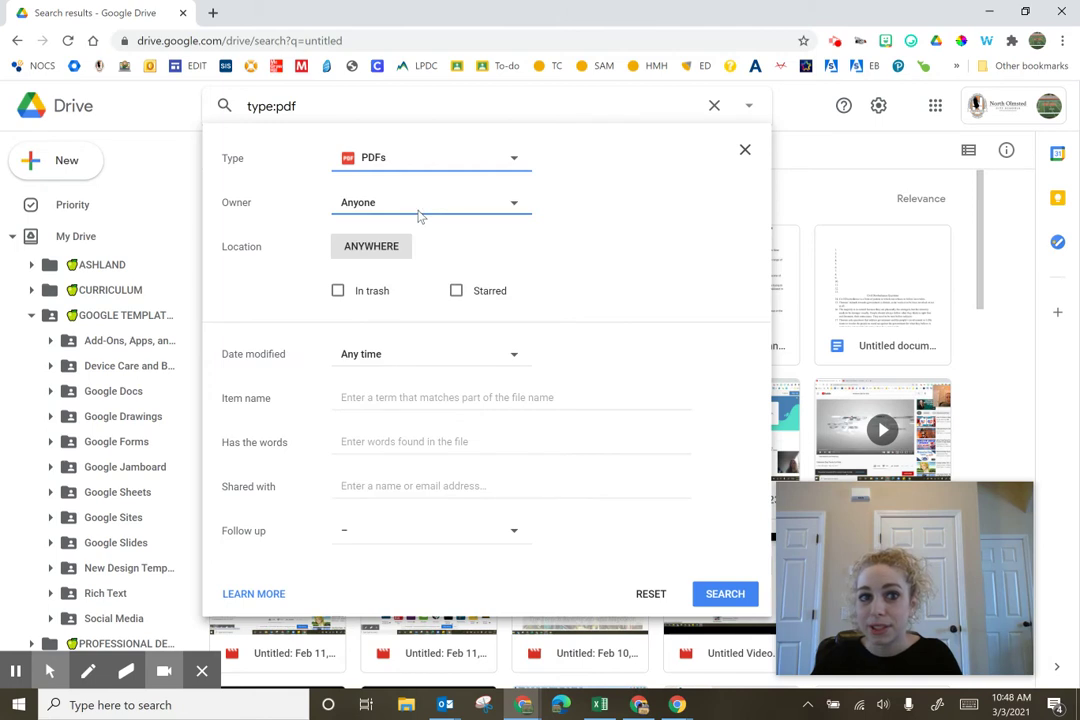
{"action": "left_click", "coordinate": [420, 212]}
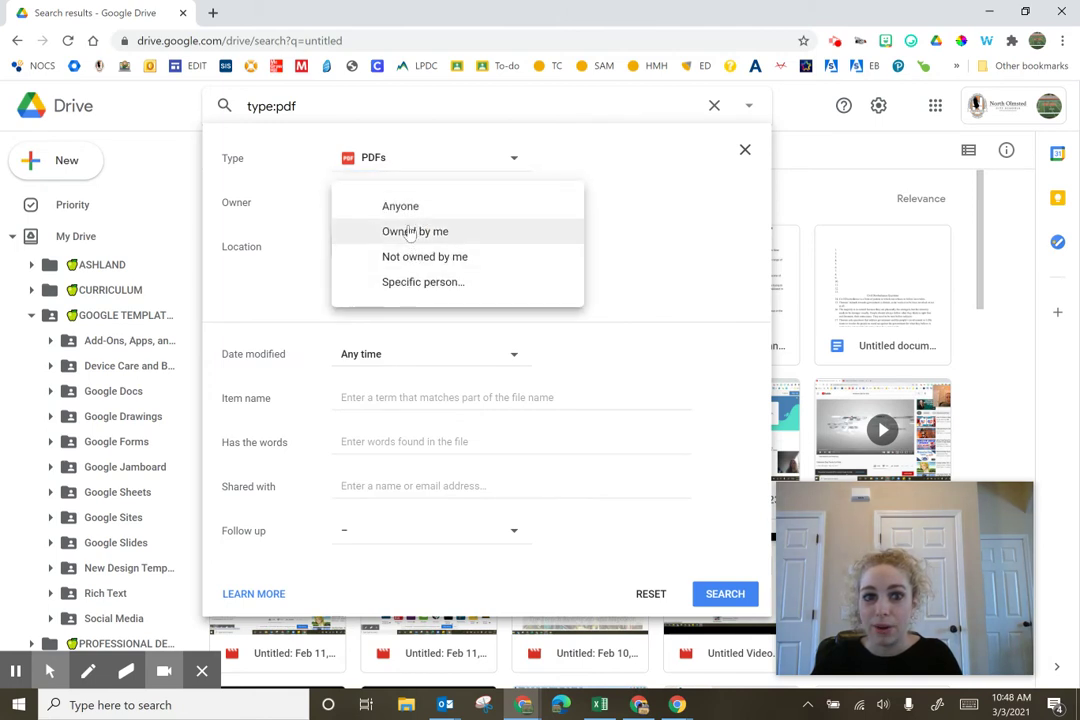
{"action": "left_click", "coordinate": [409, 233]}
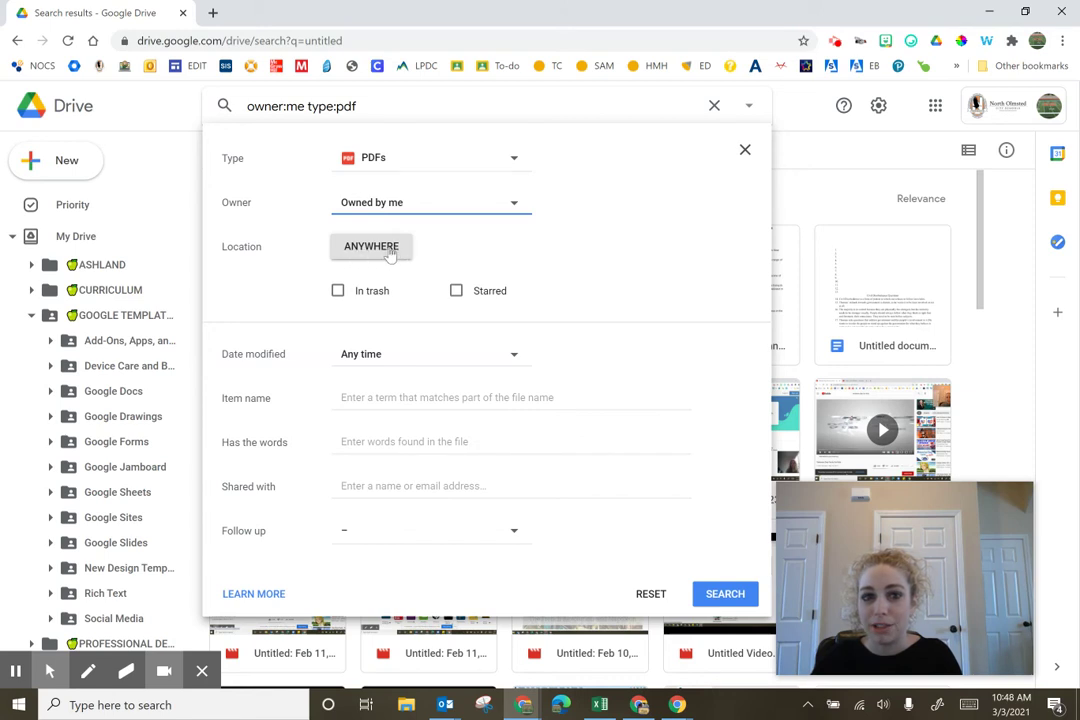
Limit the search location to My Drive, run the search, and look through the PDF results
{"action": "left_click", "coordinate": [389, 254]}
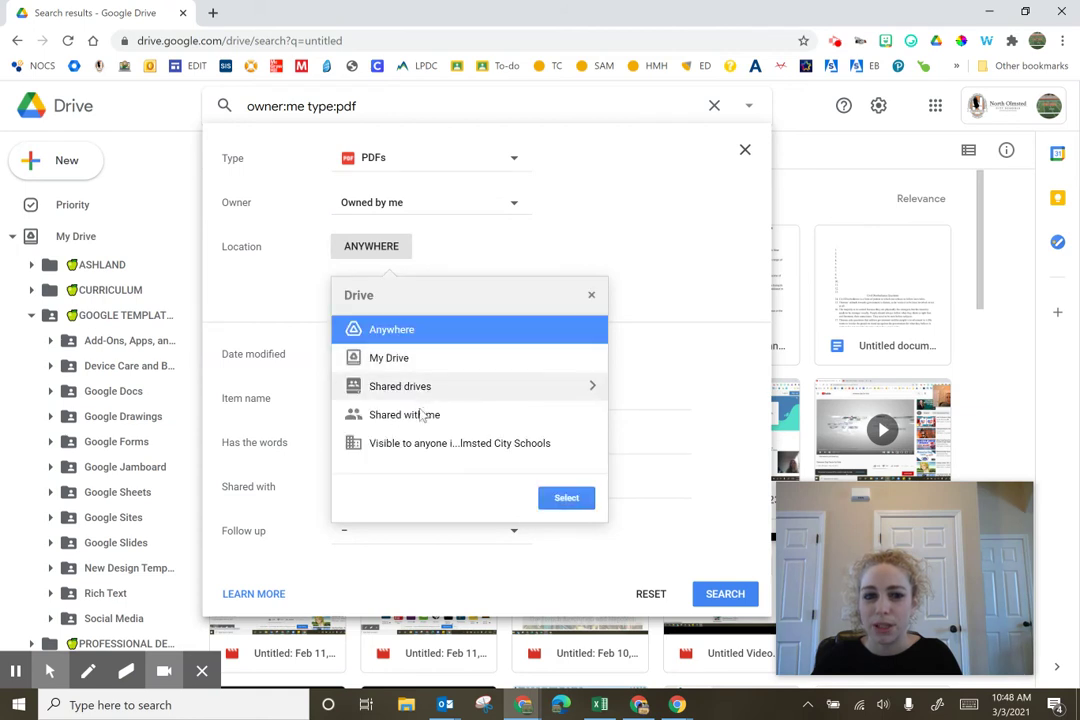
{"action": "left_click", "coordinate": [405, 362]}
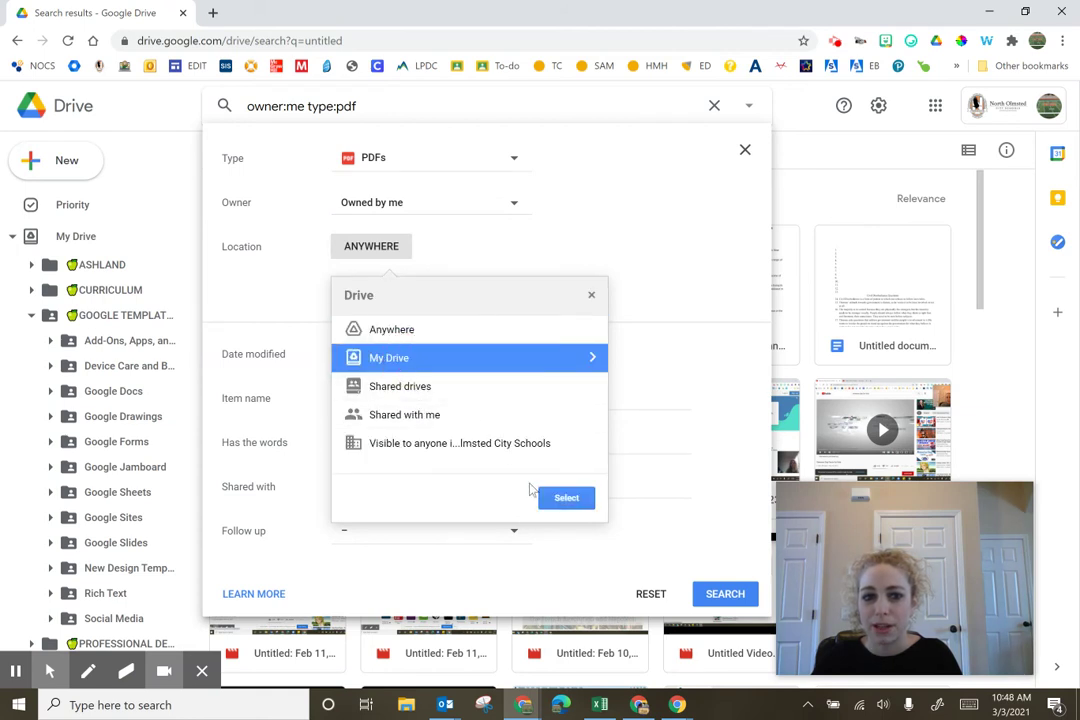
{"action": "left_click", "coordinate": [552, 498]}
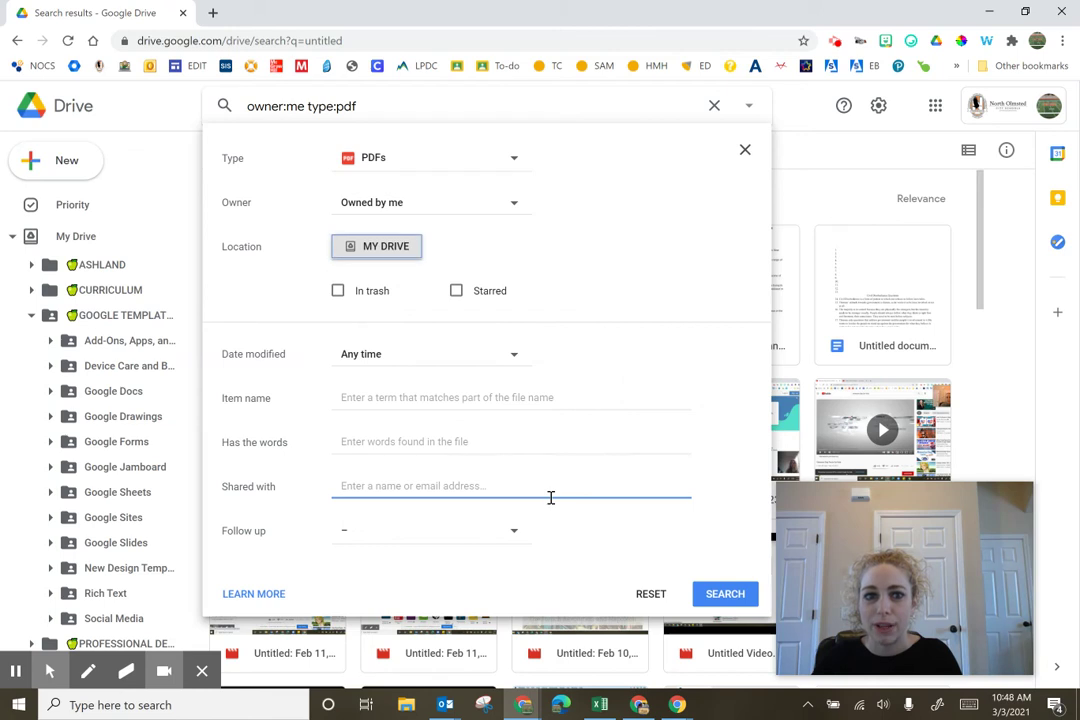
{"action": "left_click", "coordinate": [725, 594]}
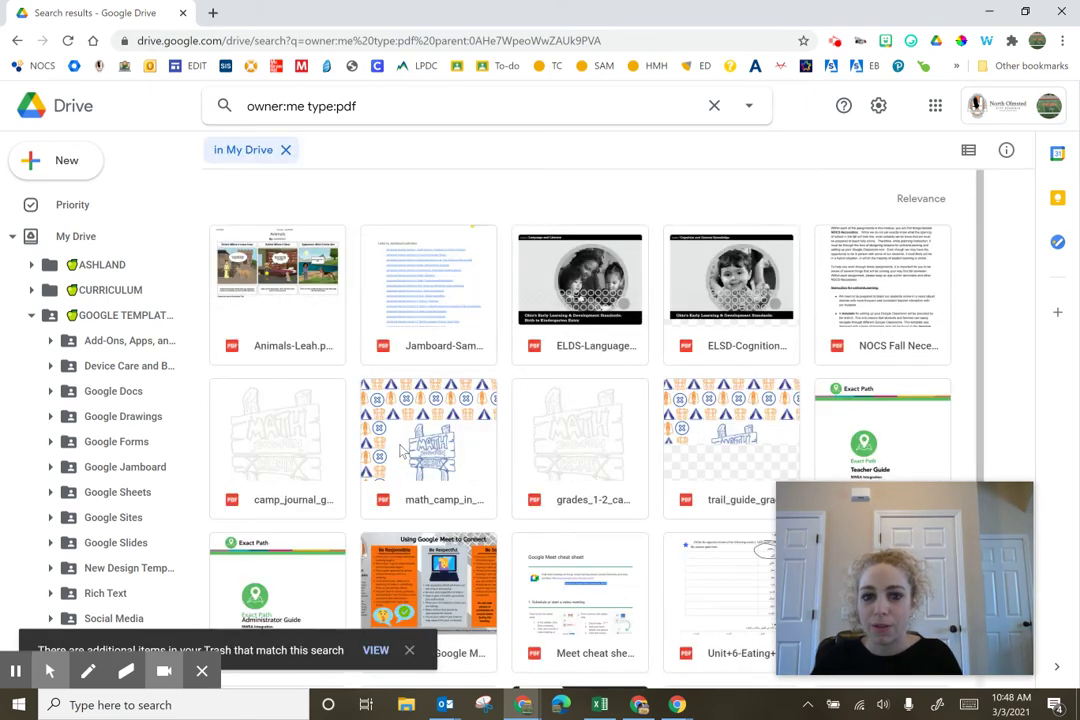
{"action": "scroll", "coordinate": [400, 452], "scroll_direction": "down", "scroll_amount": 3}
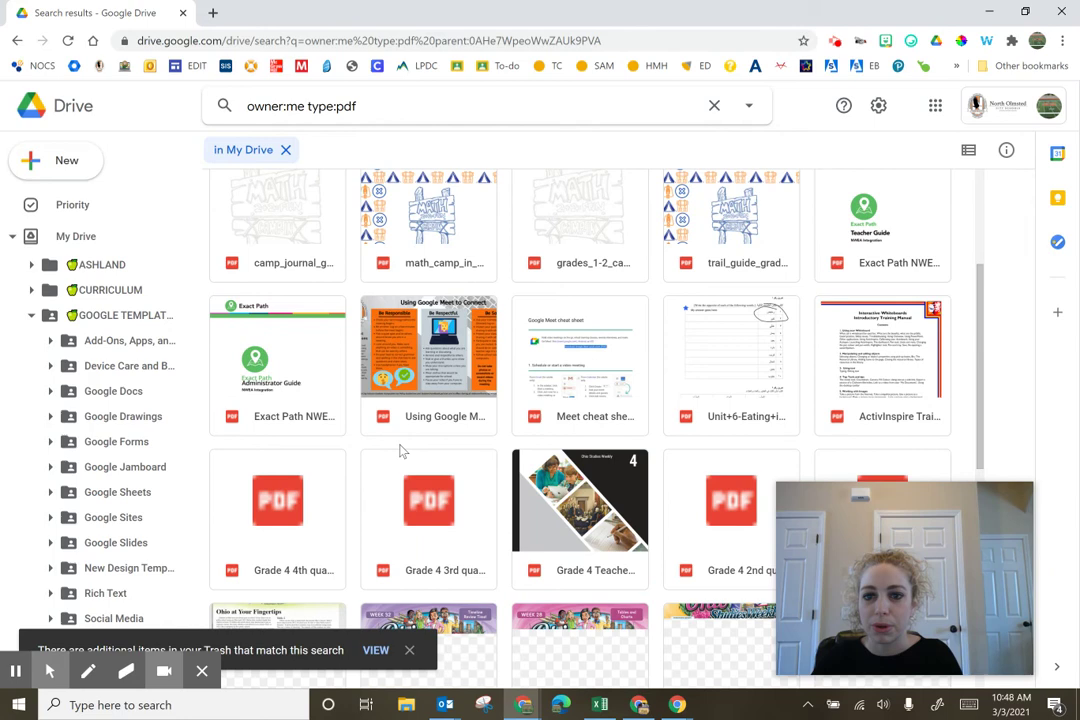
{"action": "scroll", "coordinate": [400, 452], "scroll_direction": "up", "scroll_amount": 3}
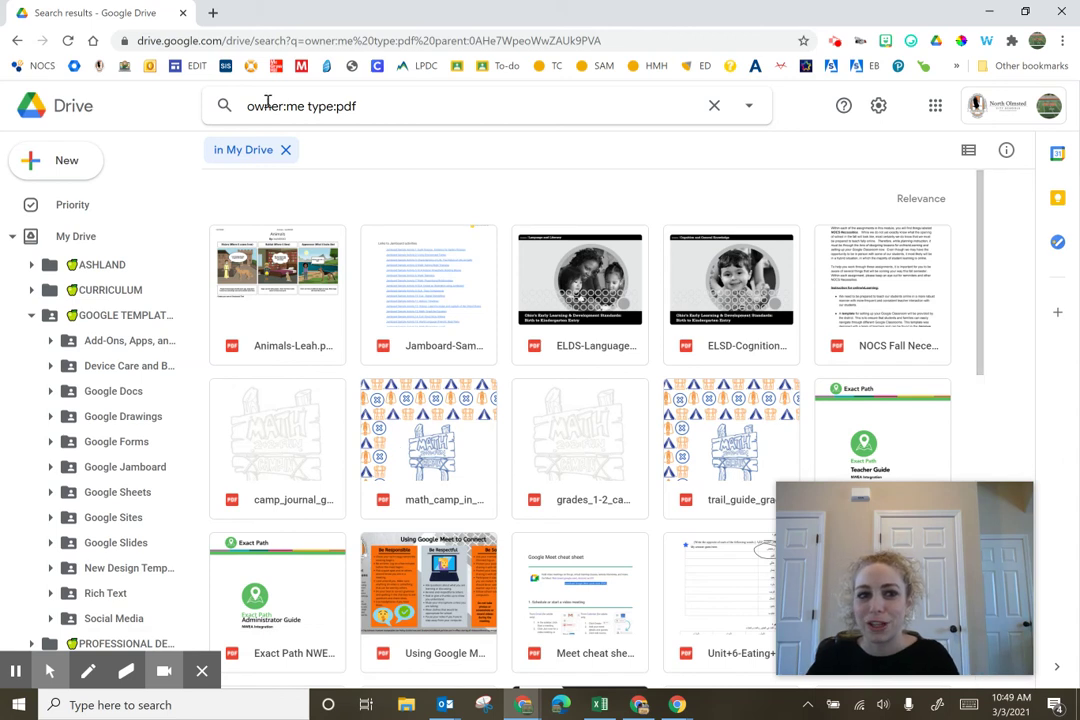
Select the block of PDFs spanning the first four columns of the first three result rows
{"action": "left_click", "coordinate": [192, 189]}
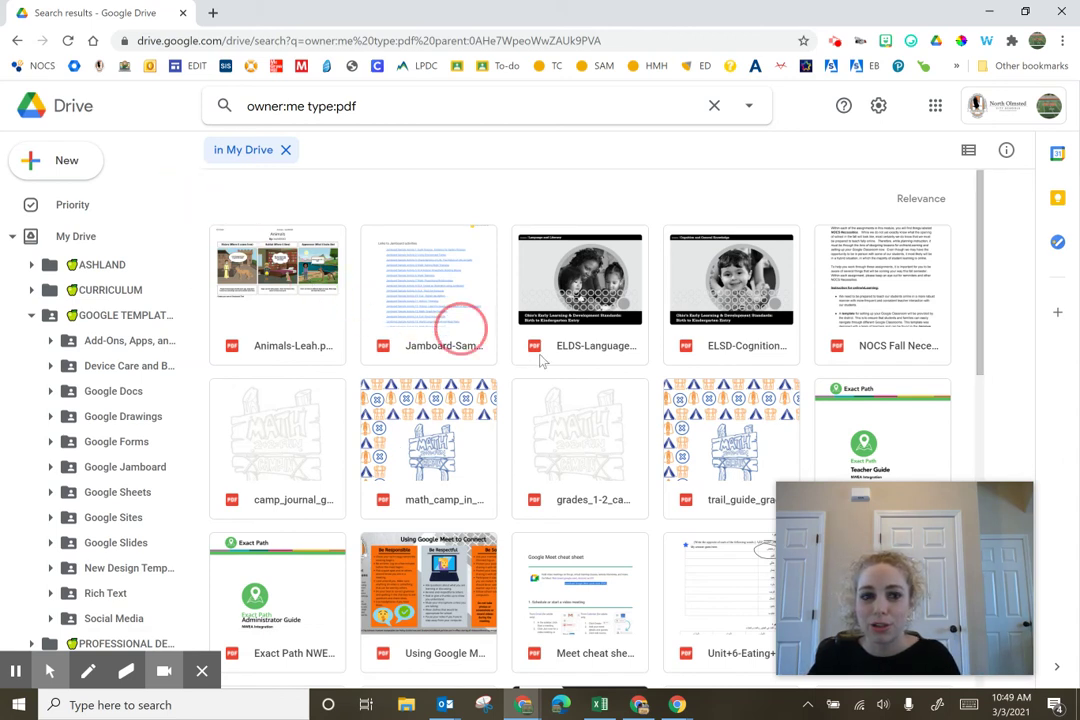
{"action": "left_click_drag", "start_coordinate": [288, 192], "coordinate": [735, 625]}
{"action": "scroll", "coordinate": [622, 485], "scroll_direction": "down", "scroll_amount": 3}
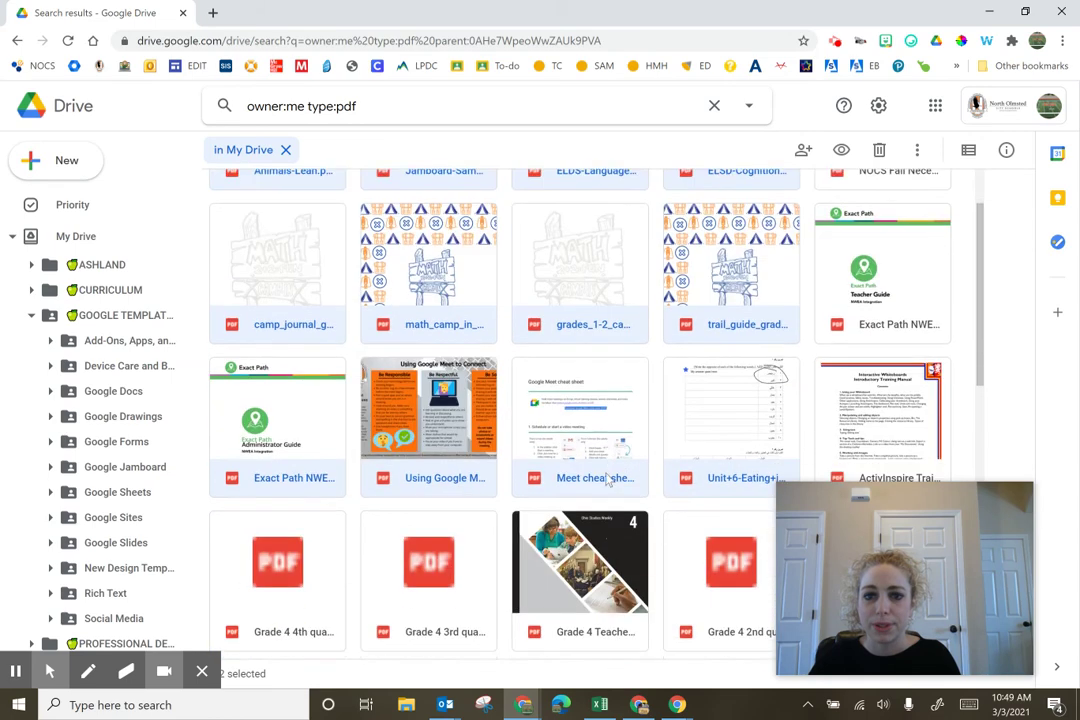
Reduce the selection to Unit+6-Eating+in+a+Restaurant.pdf, and collapse the GOOGLE TEMPLATES folder in the folder tree
{"action": "left_click", "coordinate": [704, 400]}
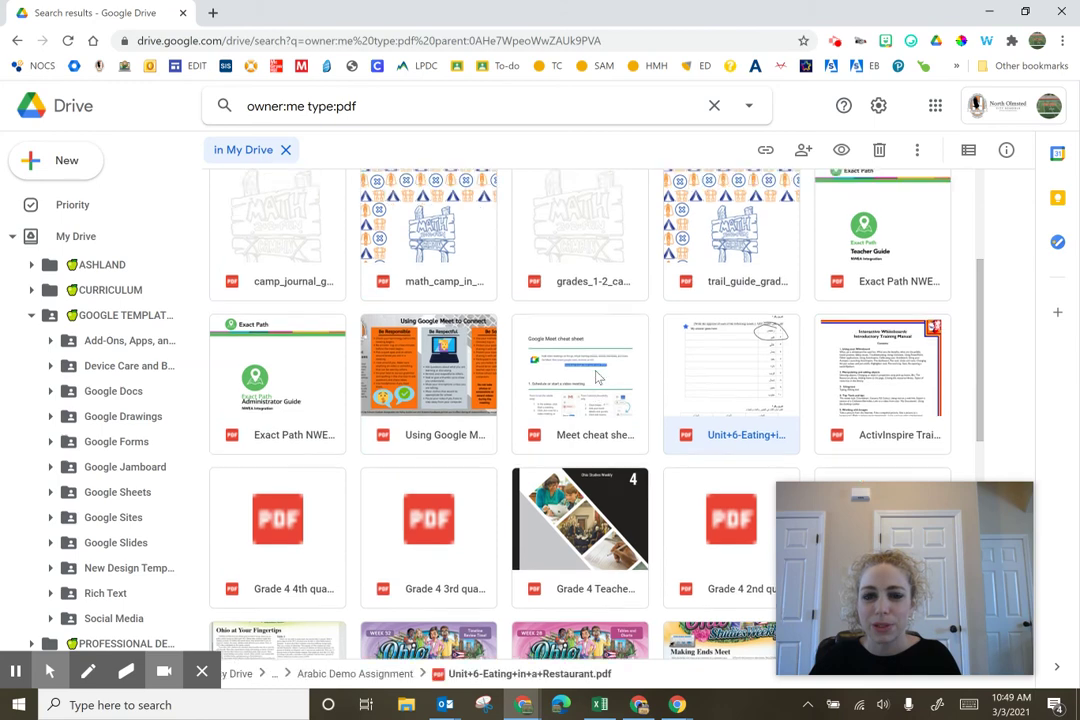
{"action": "scroll", "coordinate": [597, 376], "scroll_direction": "up", "scroll_amount": 3}
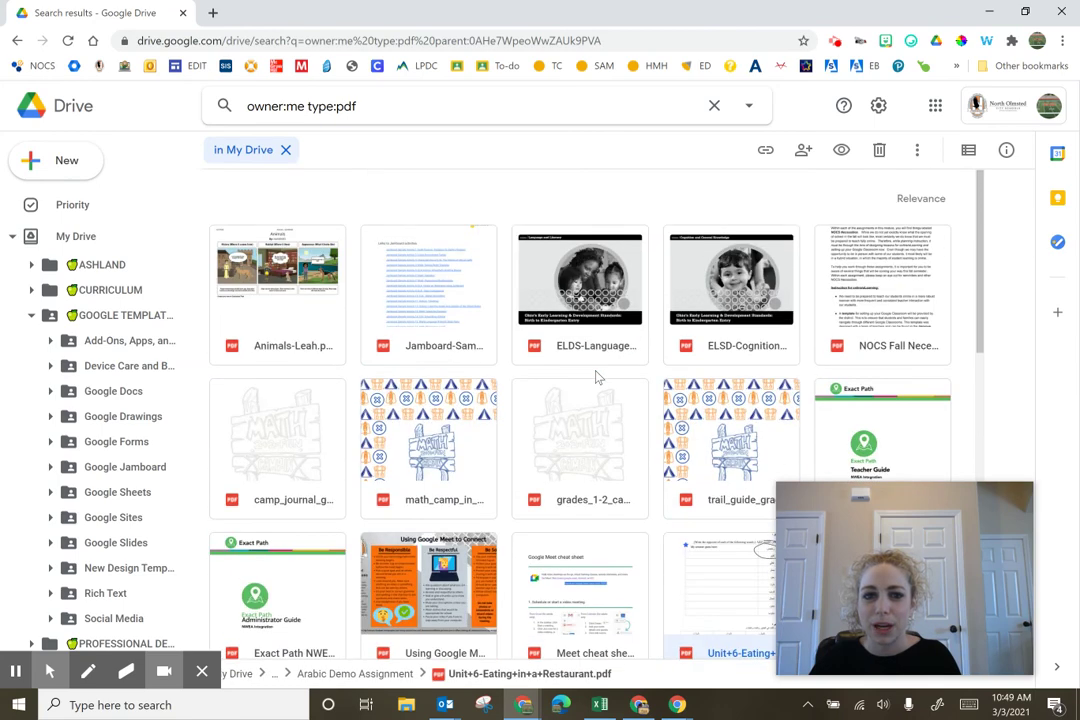
{"action": "left_click", "coordinate": [31, 316]}
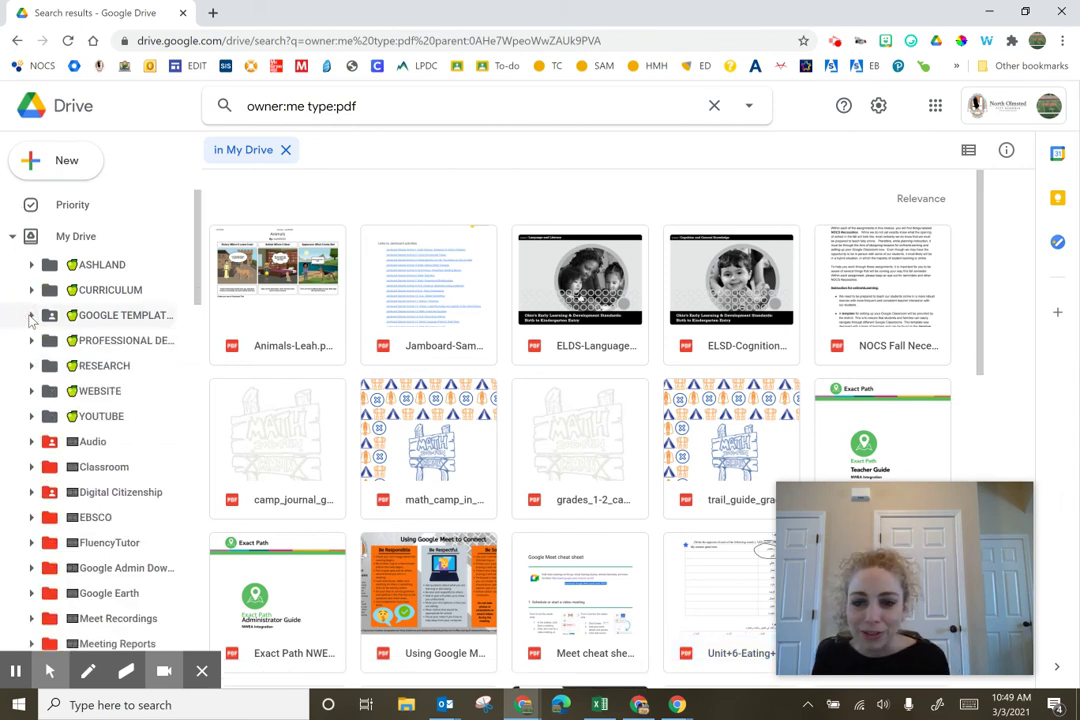